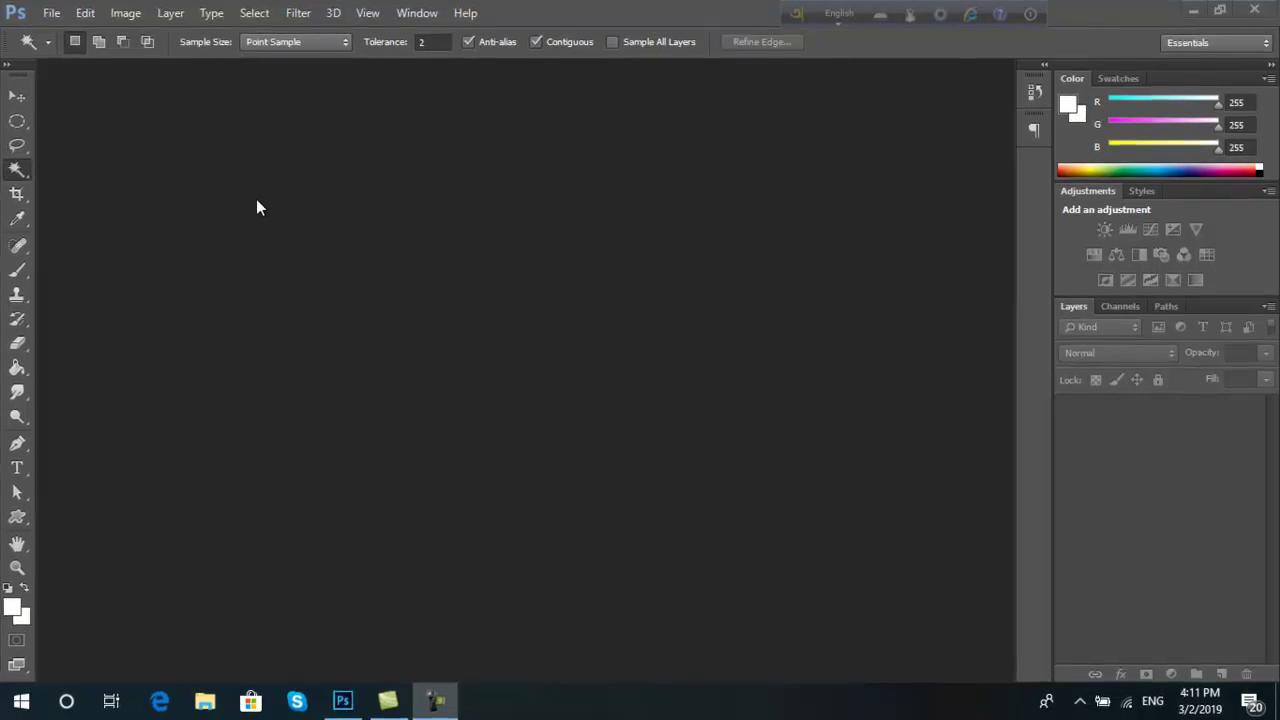
Step: Open 13-black-tshirt-jcrew.w710.h473.2x.jpg and dock its window to fill the workspace
click(51, 13)
click(57, 52)
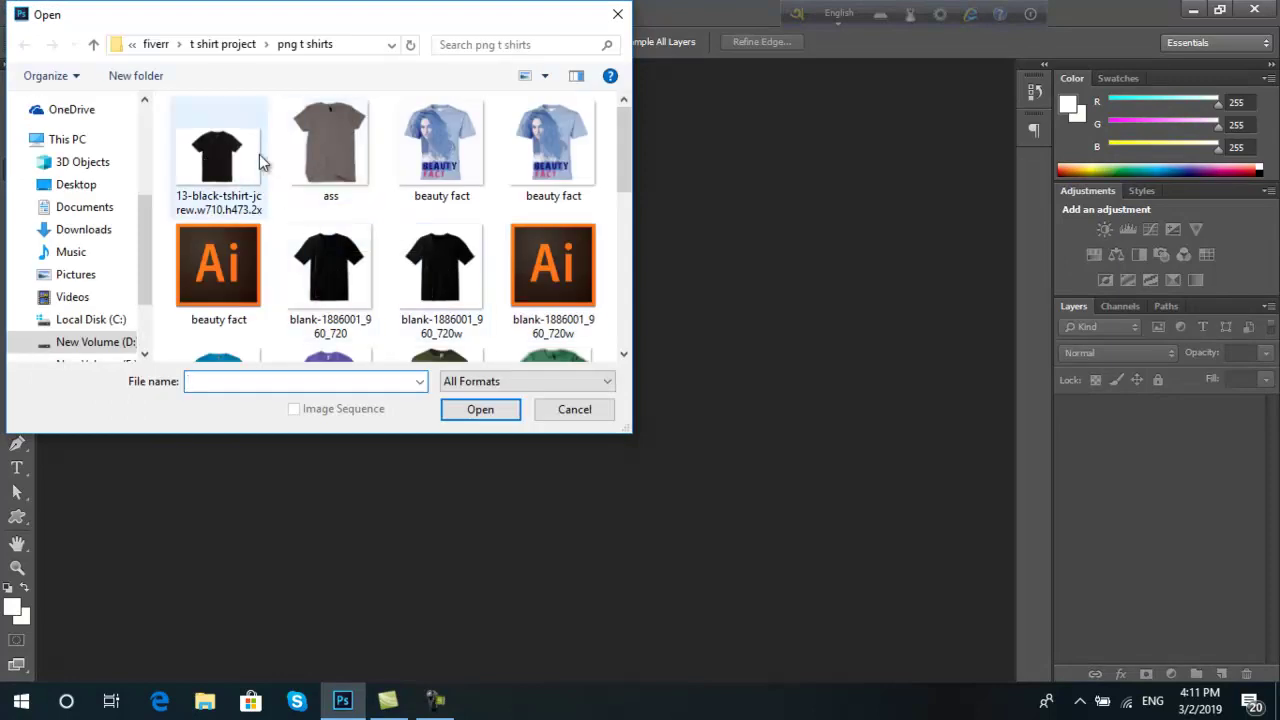
click(225, 165)
click(480, 409)
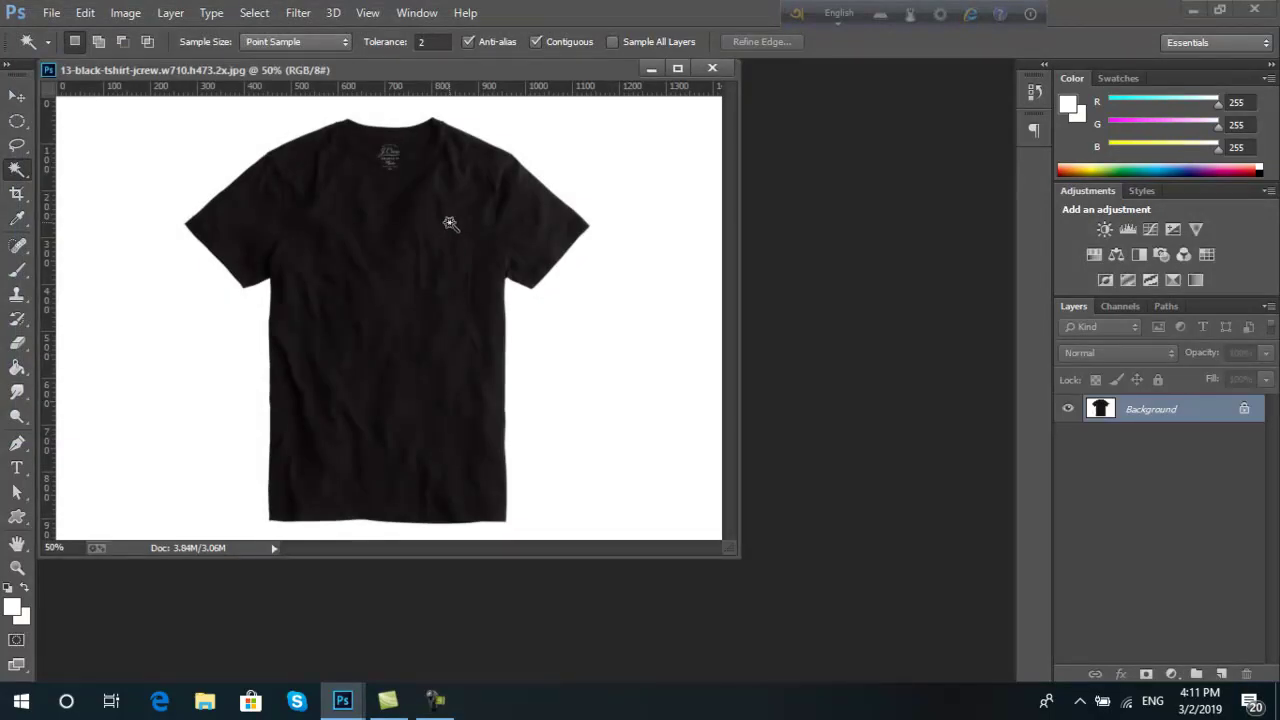
click(452, 226)
key(ctrl+o)
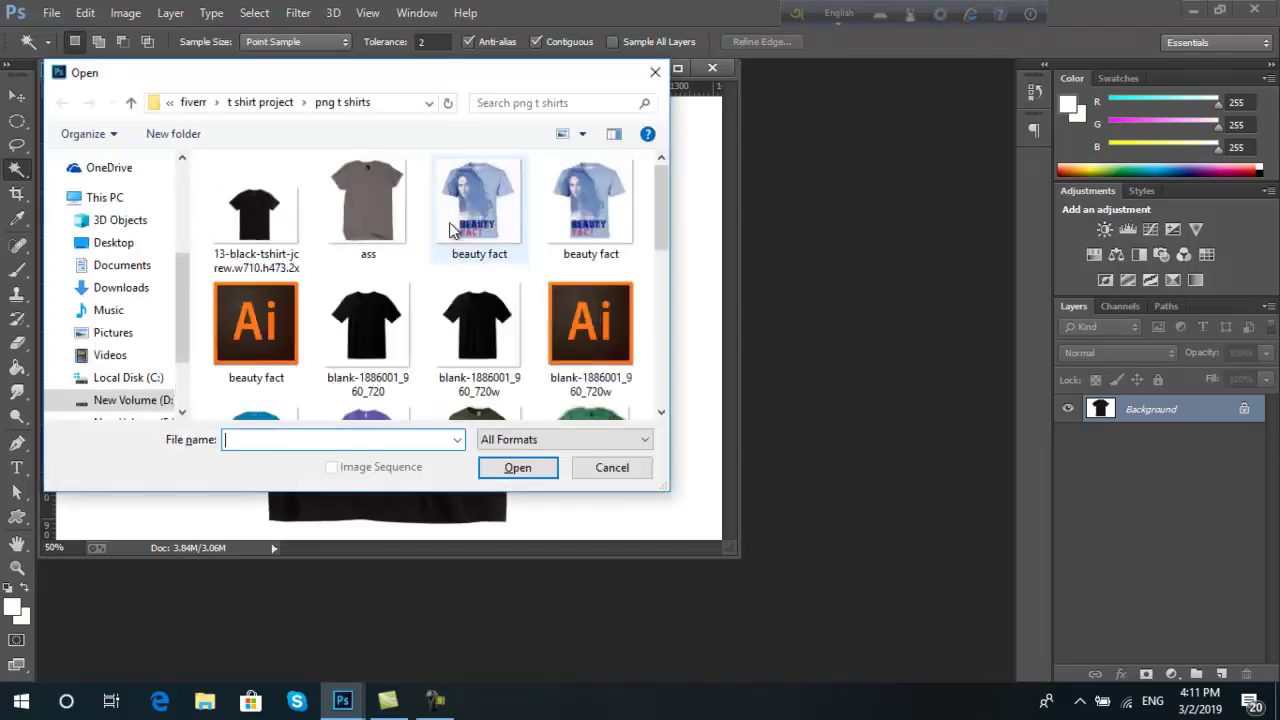
click(250, 220)
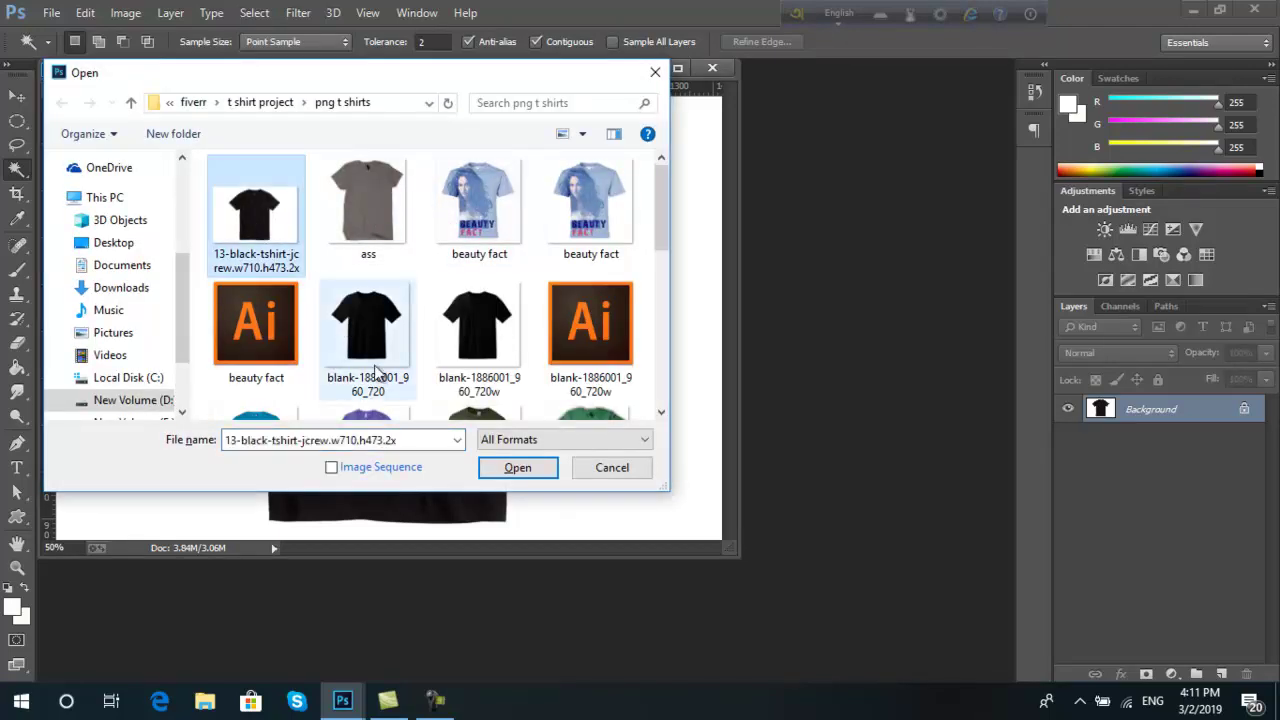
click(515, 470)
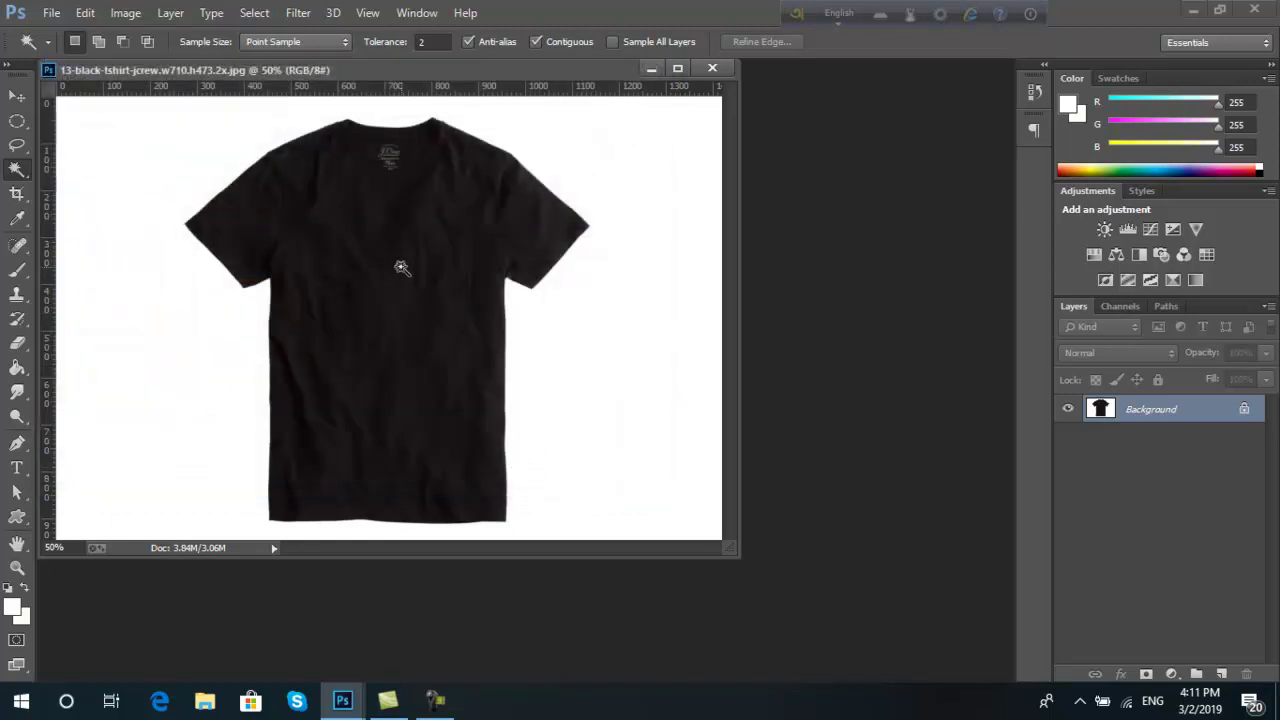
mouse_move(395, 71)
mouse_down()
mouse_move(657, 143)
mouse_move(482, 71)
mouse_up()
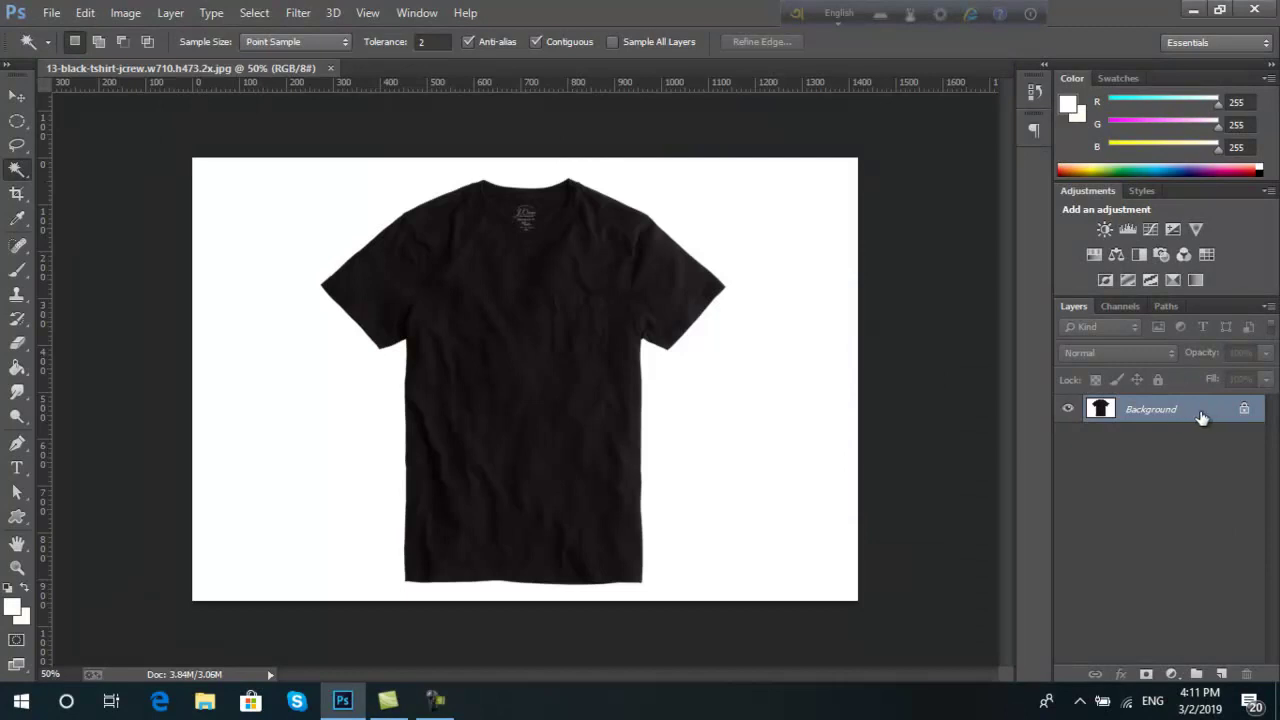
Step: Duplicate the Background layer into Background copy
mouse_move(1201, 416)
mouse_down()
mouse_move(1203, 580)
mouse_move(1221, 674)
mouse_up()
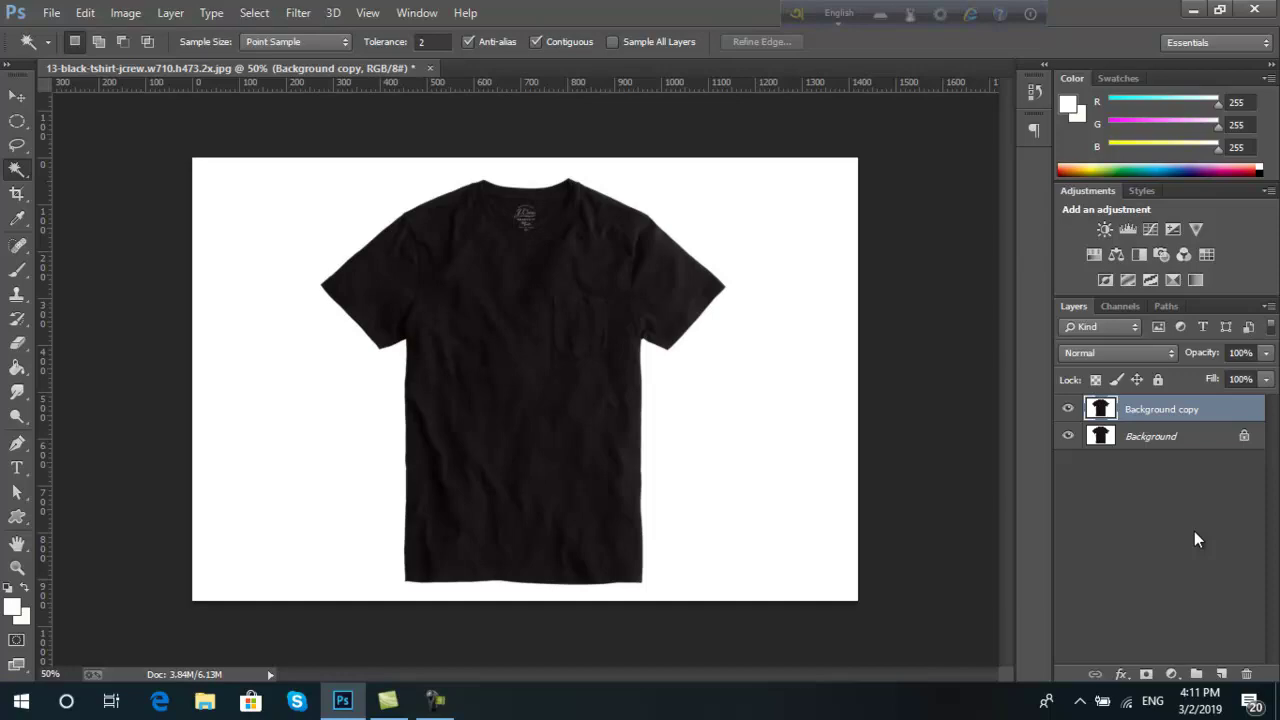
key(ctrl+o)
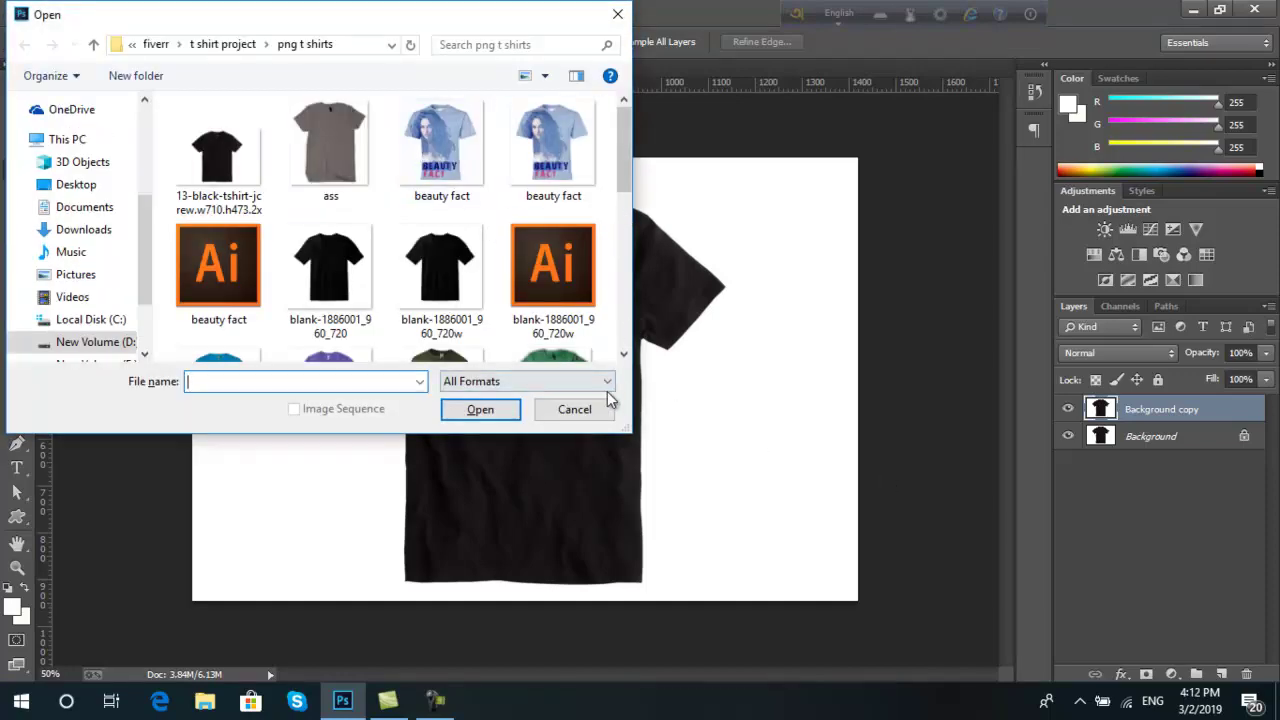
click(585, 410)
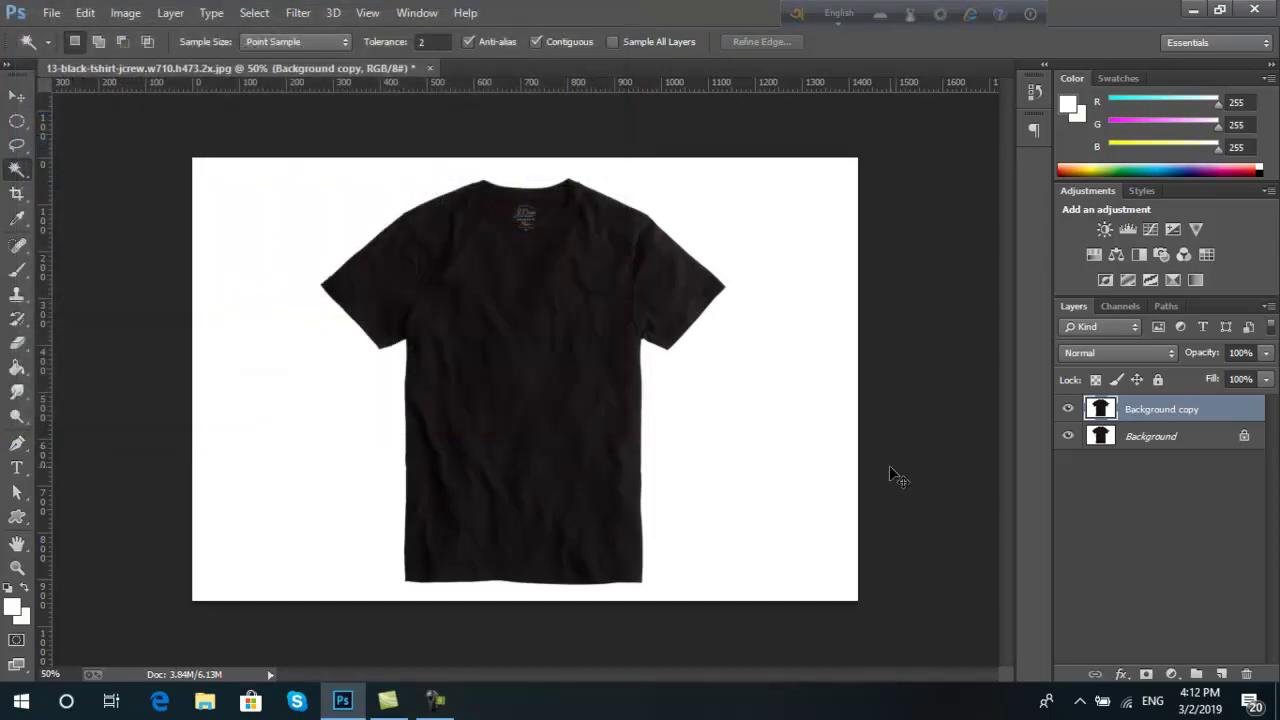
Step: Try Ctrl+J and Duplicate Layer, then delete the extra Background copy 2 and 3
key(ctrl+j)
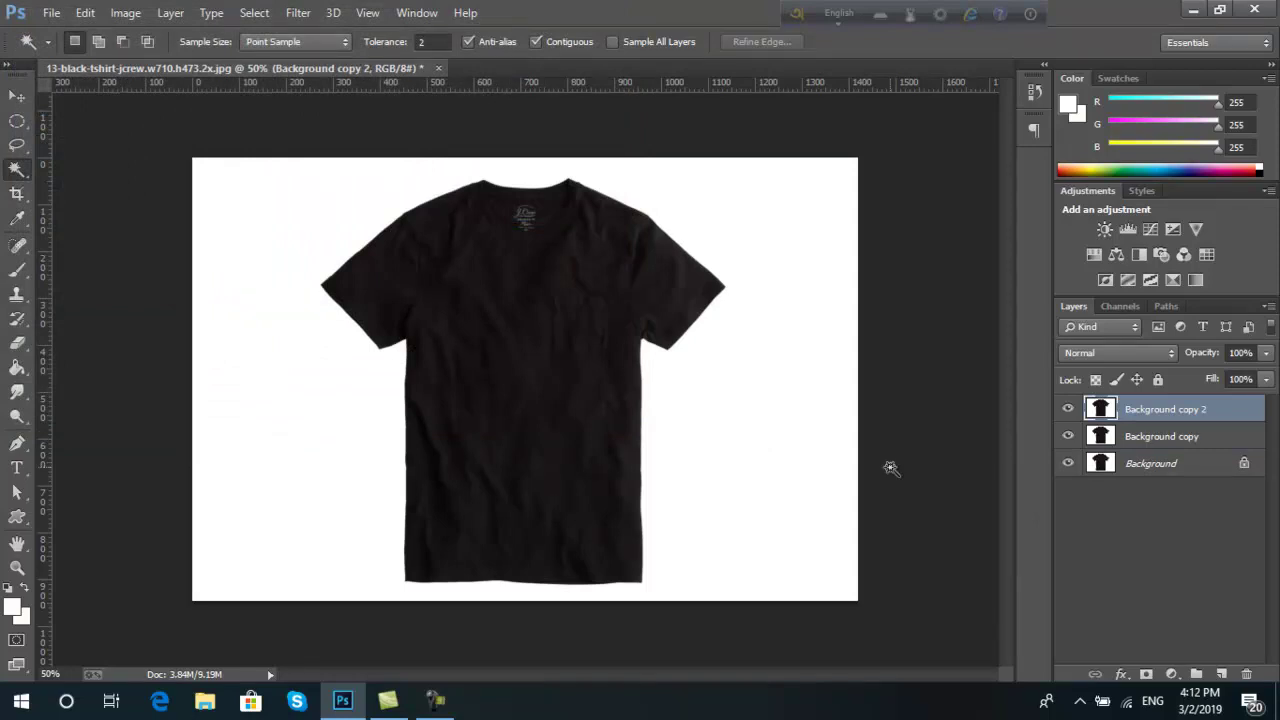
right_click(1235, 418)
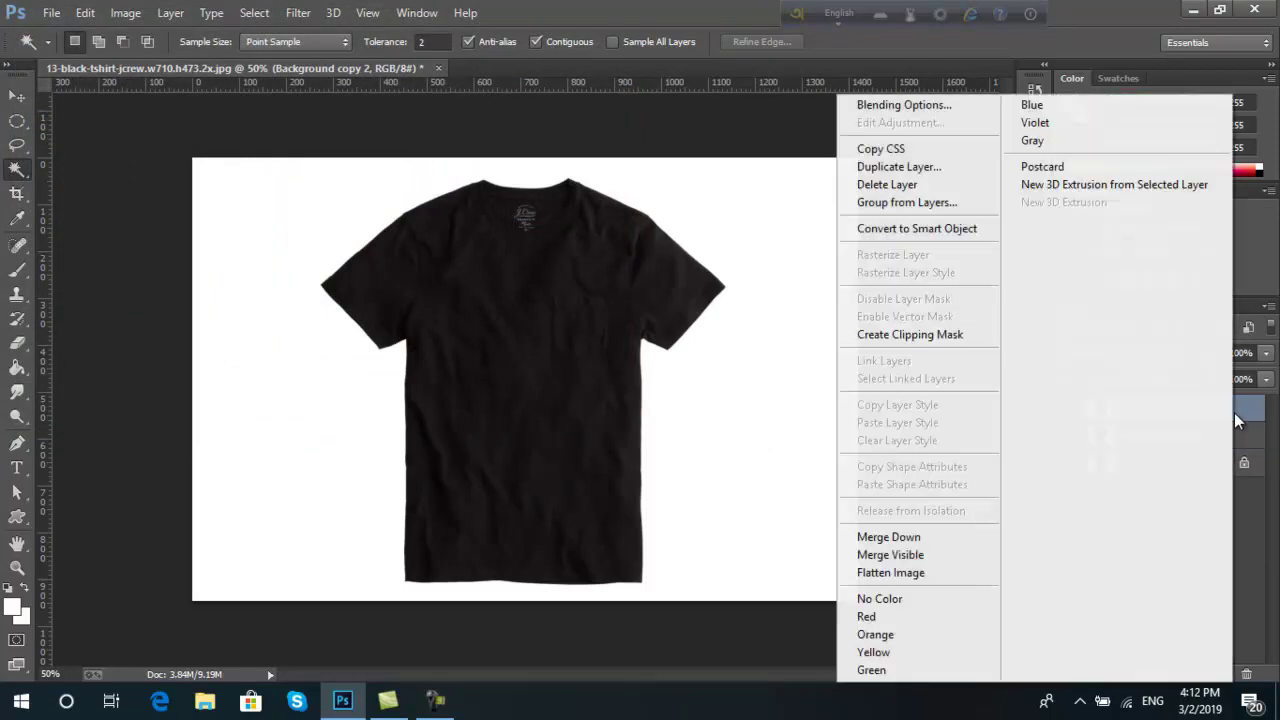
click(900, 167)
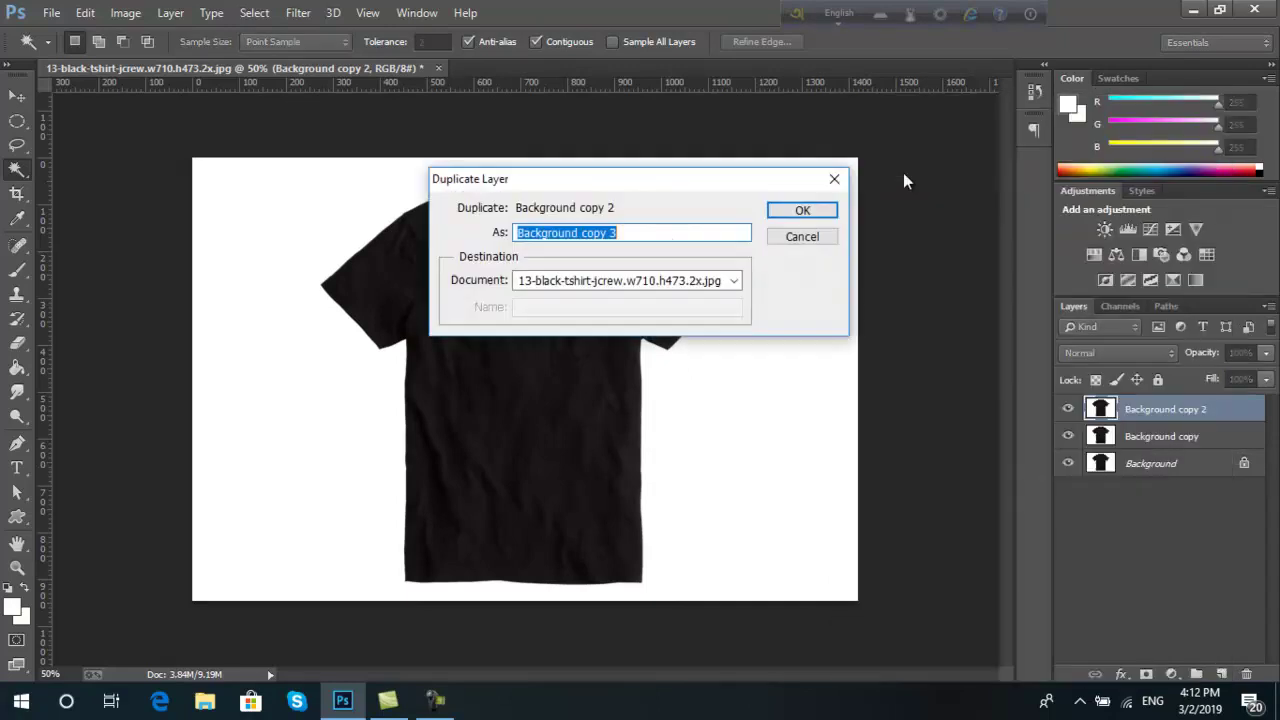
click(782, 214)
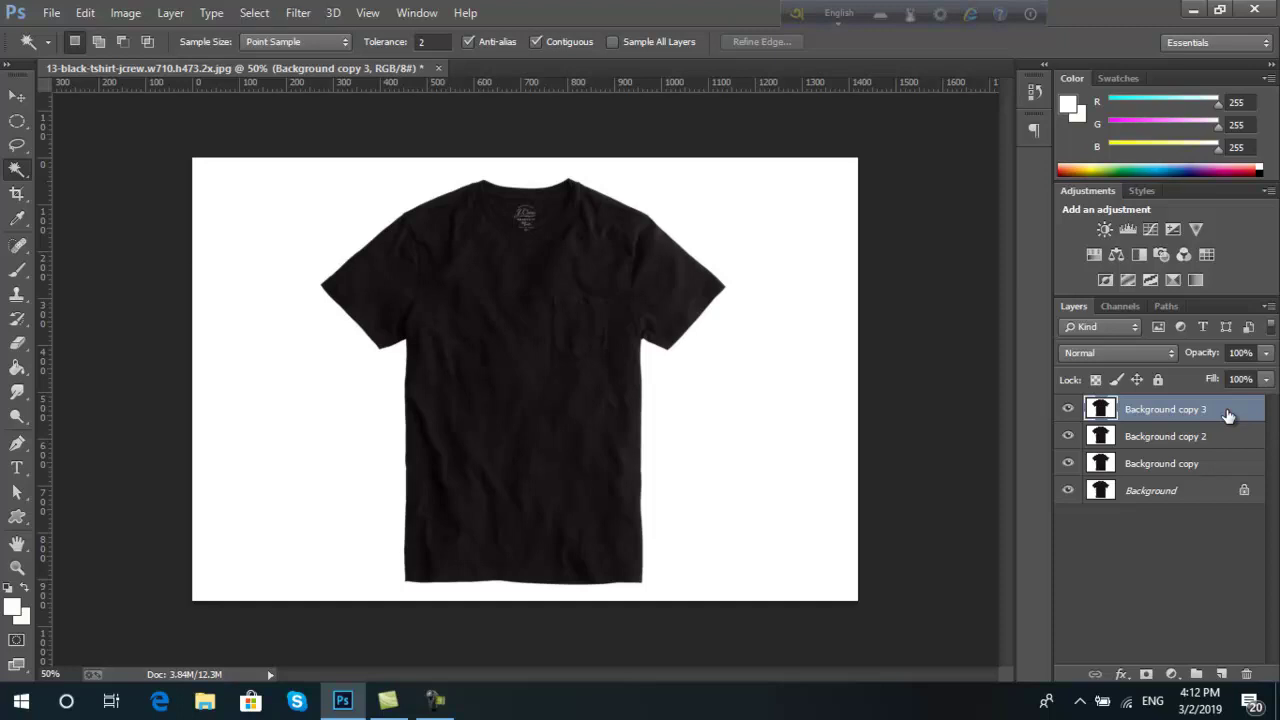
key(Delete)
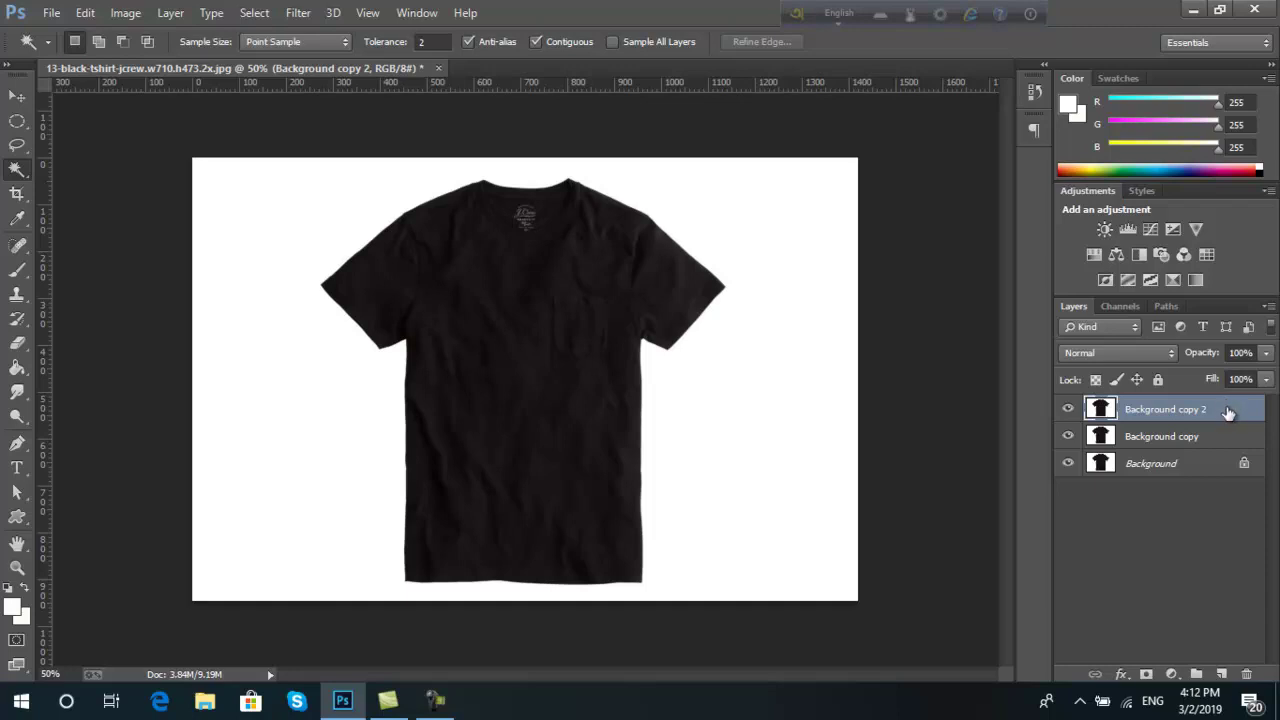
drag(1228, 413, 1247, 673)
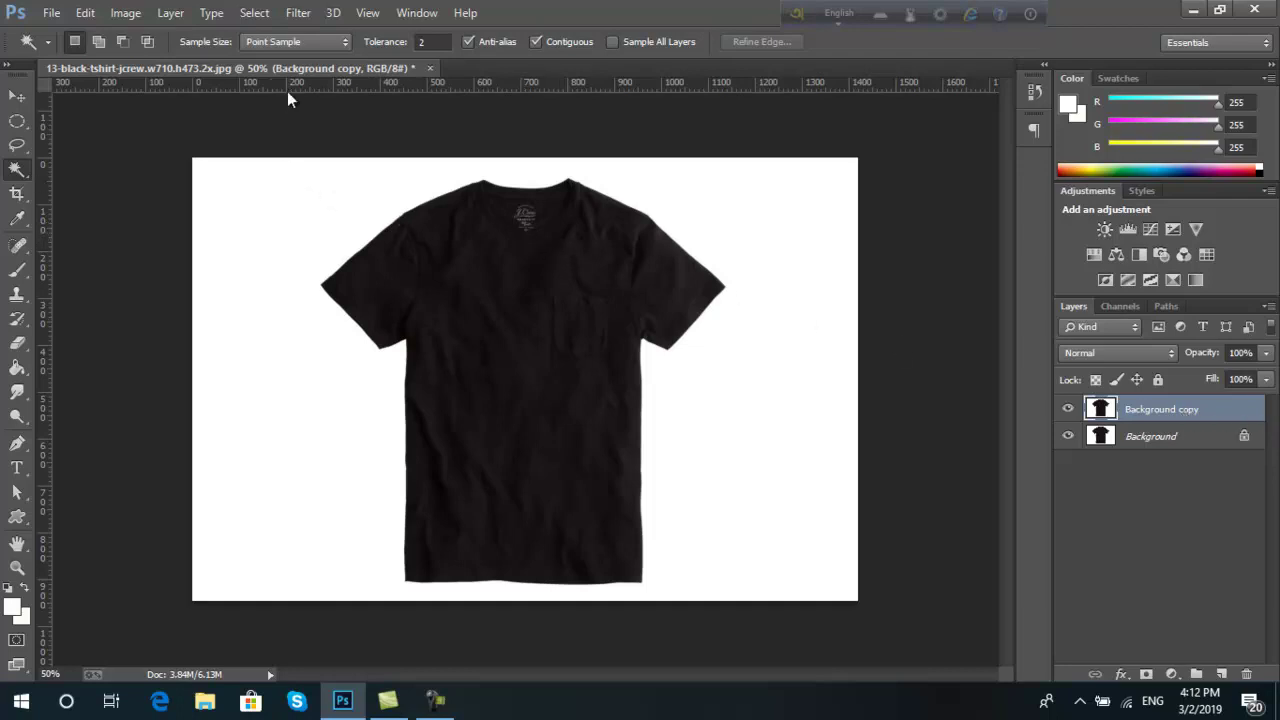
Step: Apply a 0.4-pixel Gaussian Blur to the Background copy layer
click(298, 12)
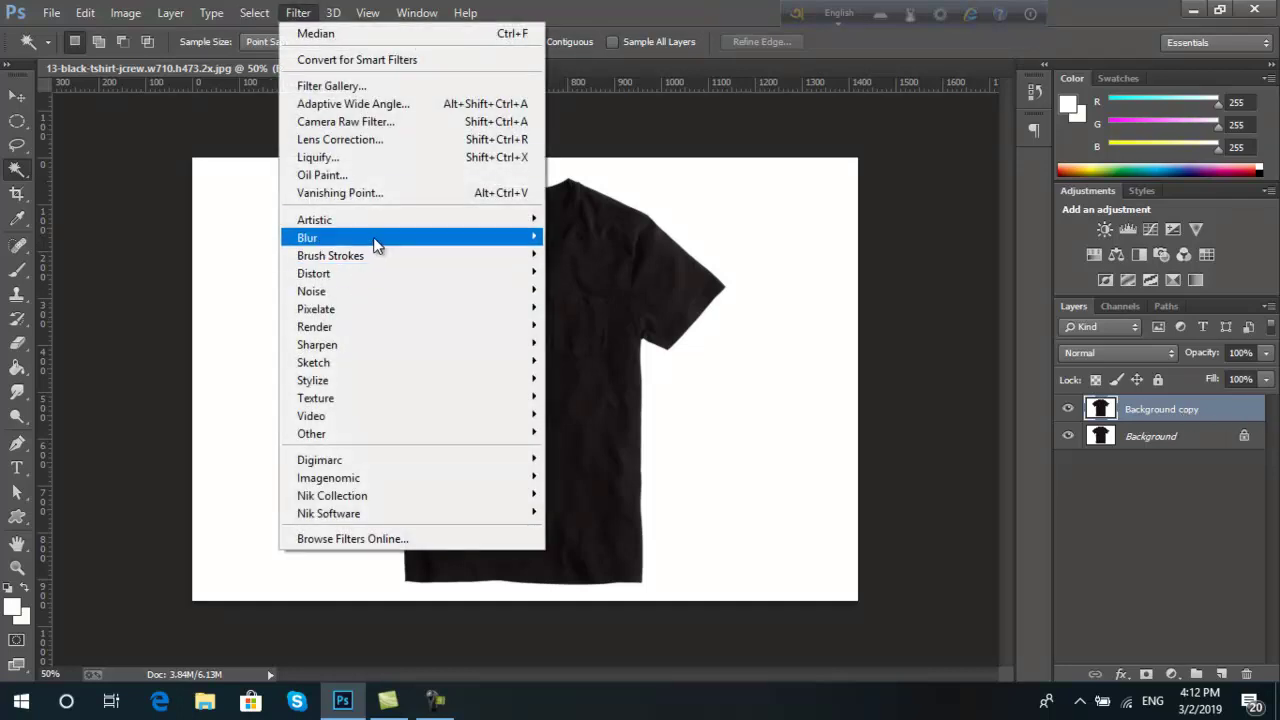
mouse_move(307, 237)
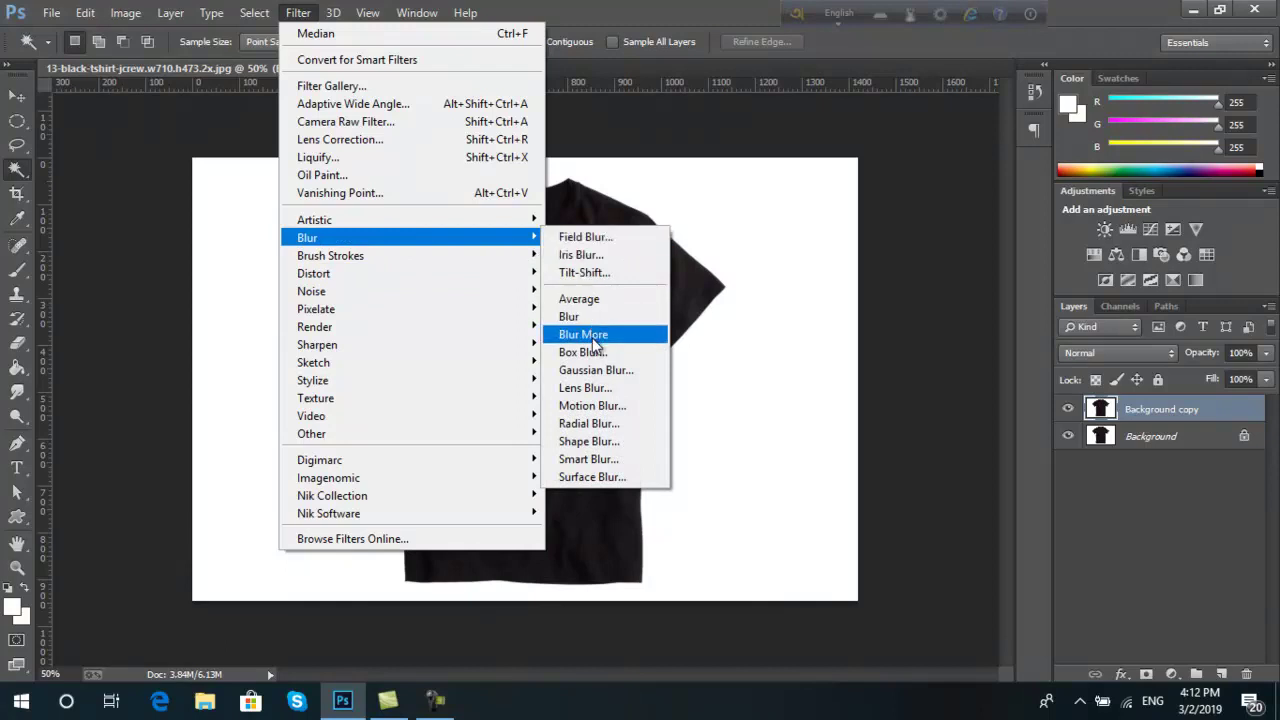
click(597, 371)
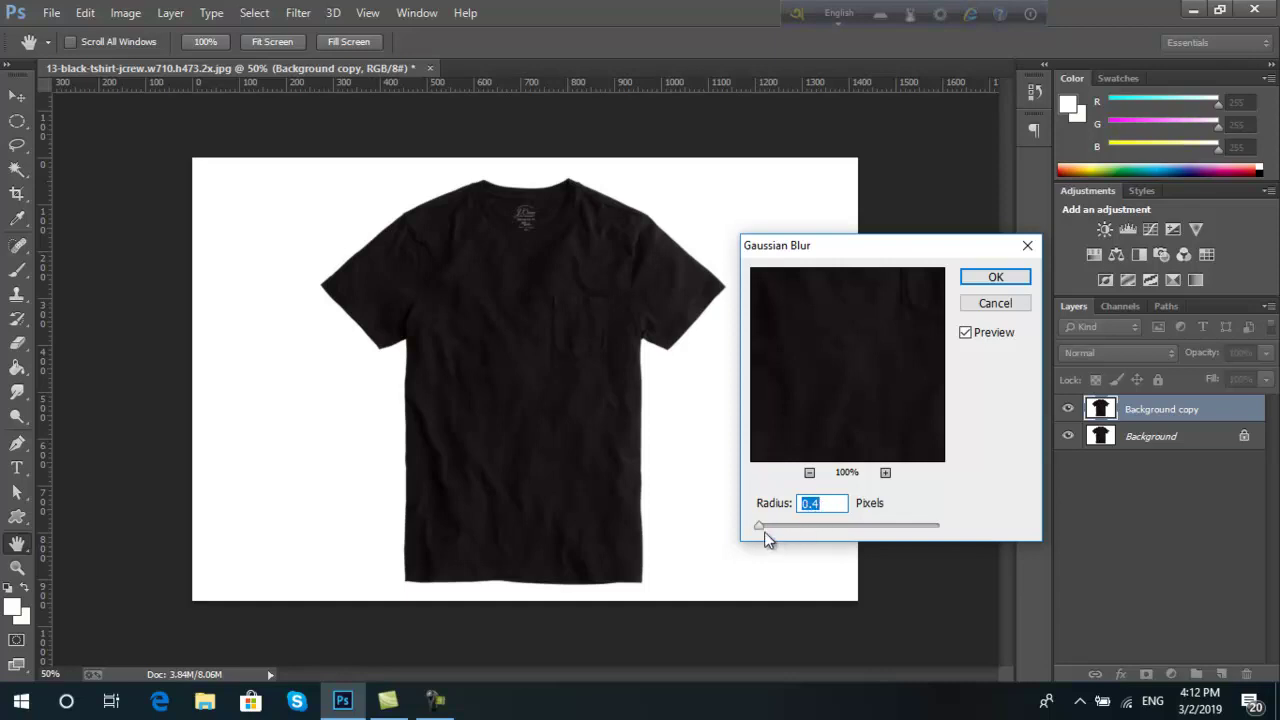
click(997, 281)
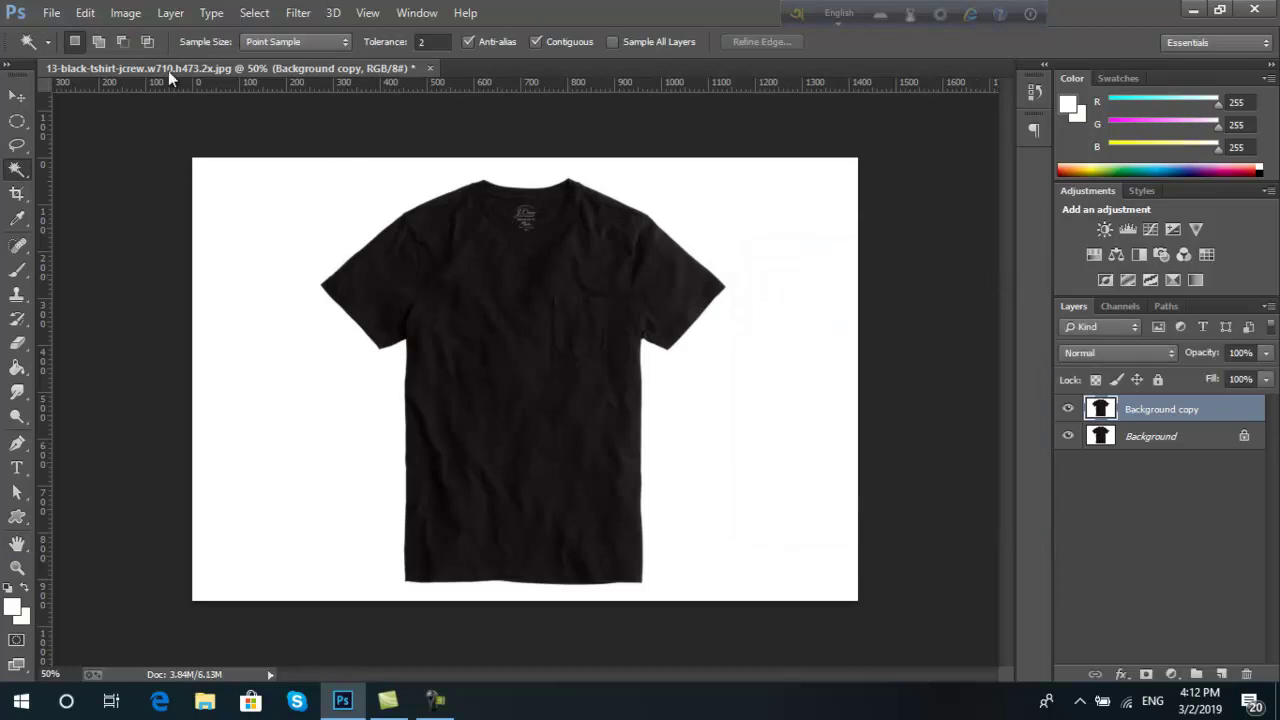
Step: Use Apply Image to subtract Background from Background copy at Scale 2, Offset 128
click(125, 13)
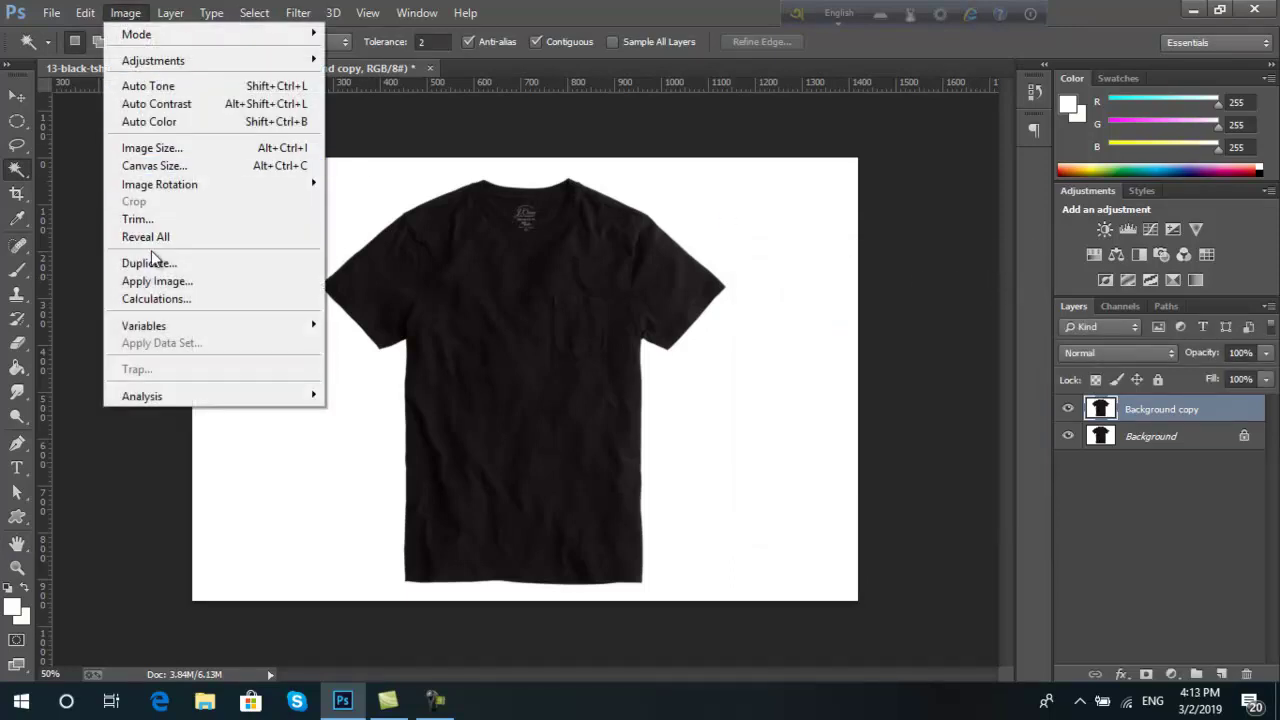
click(160, 282)
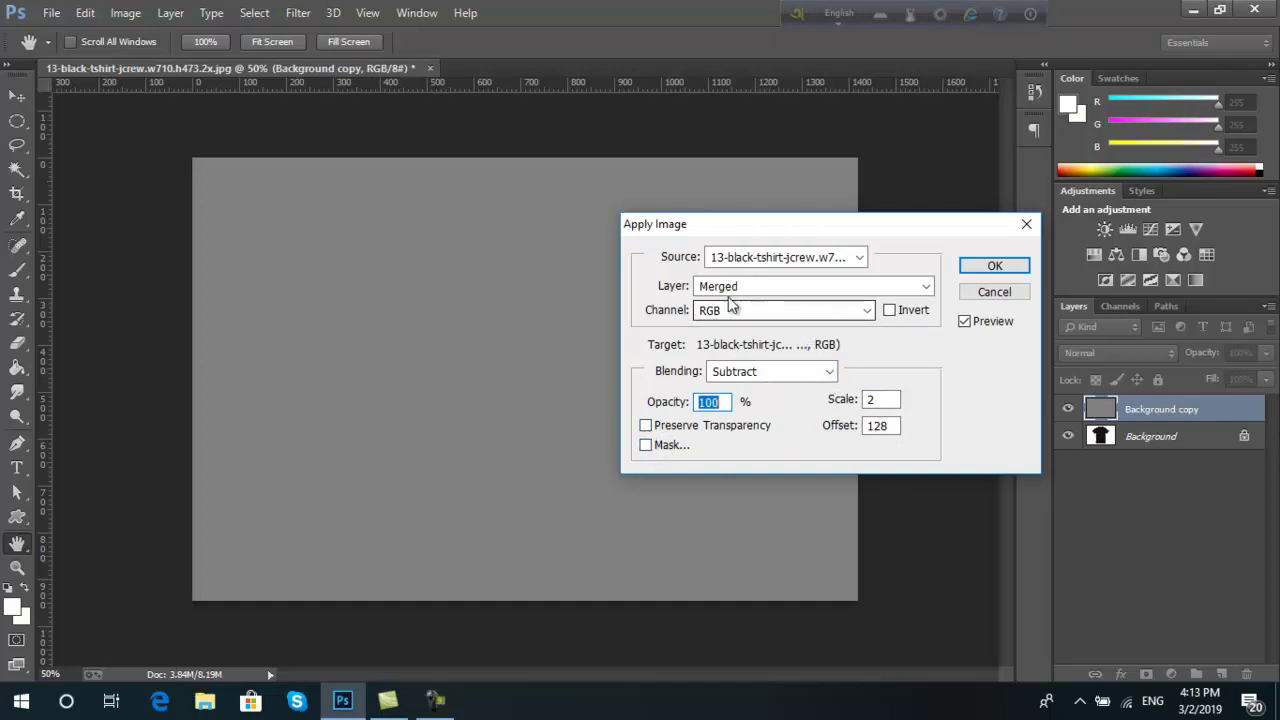
click(825, 293)
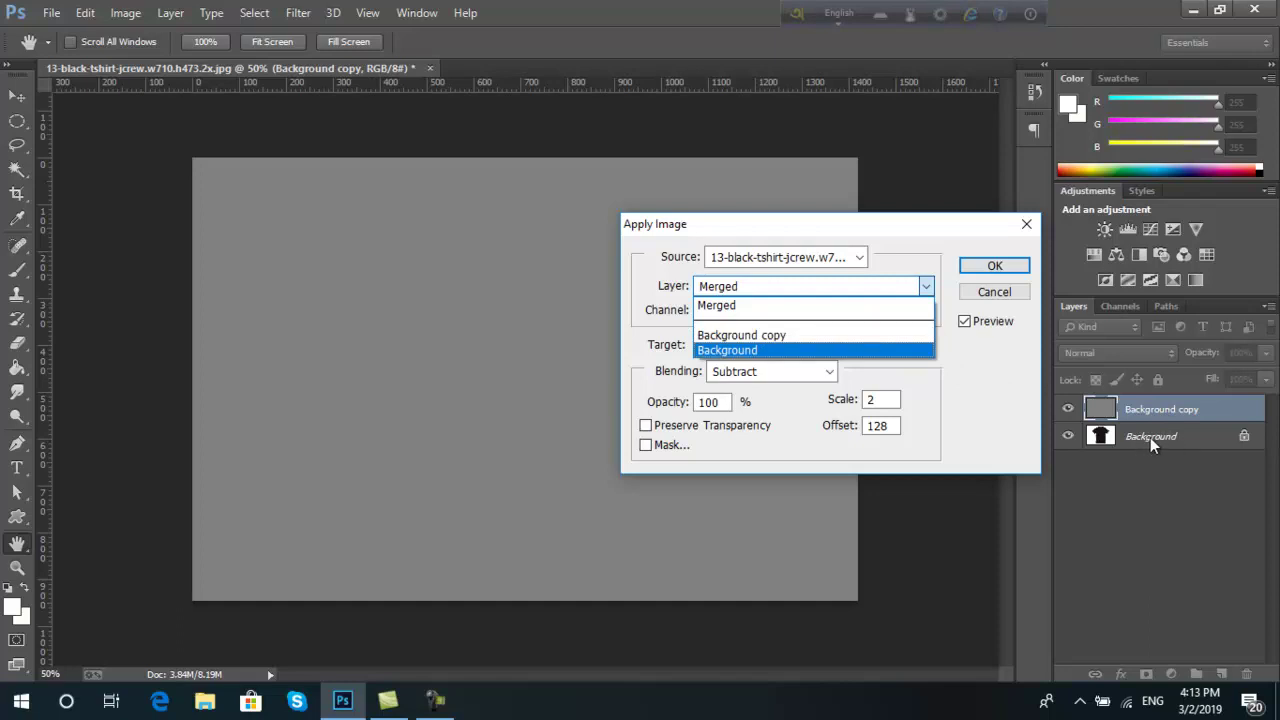
click(756, 350)
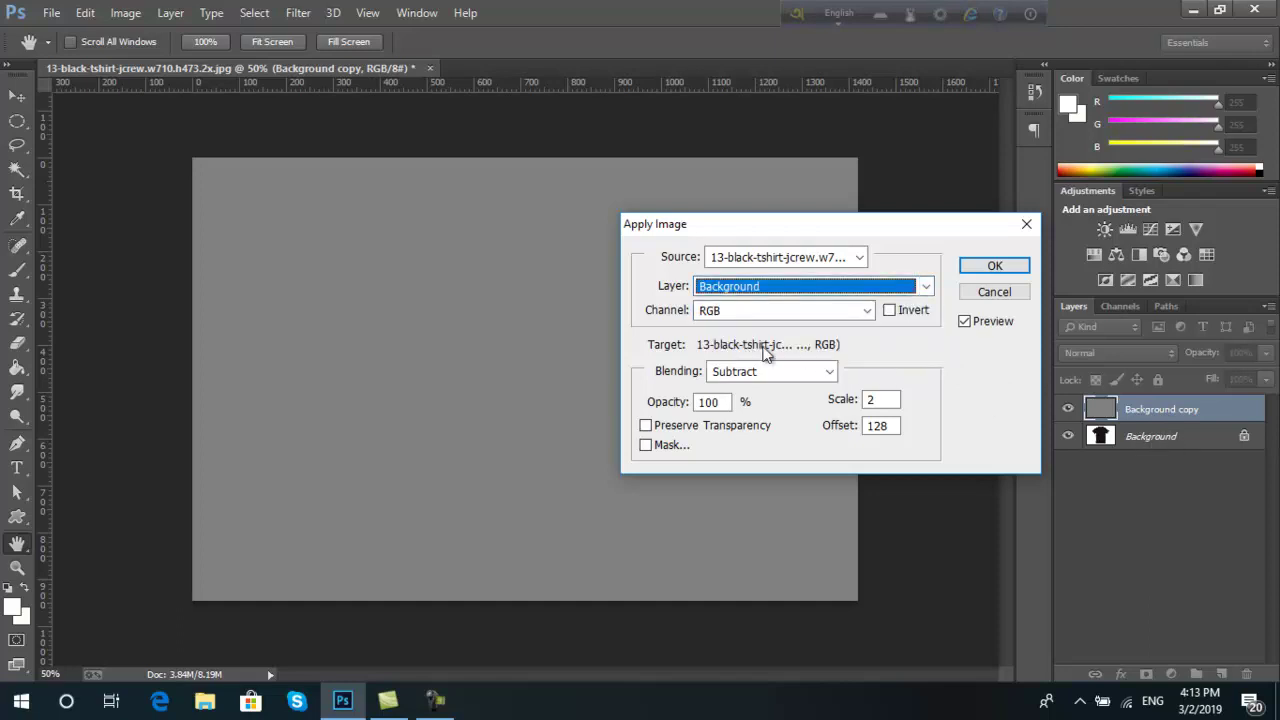
click(995, 267)
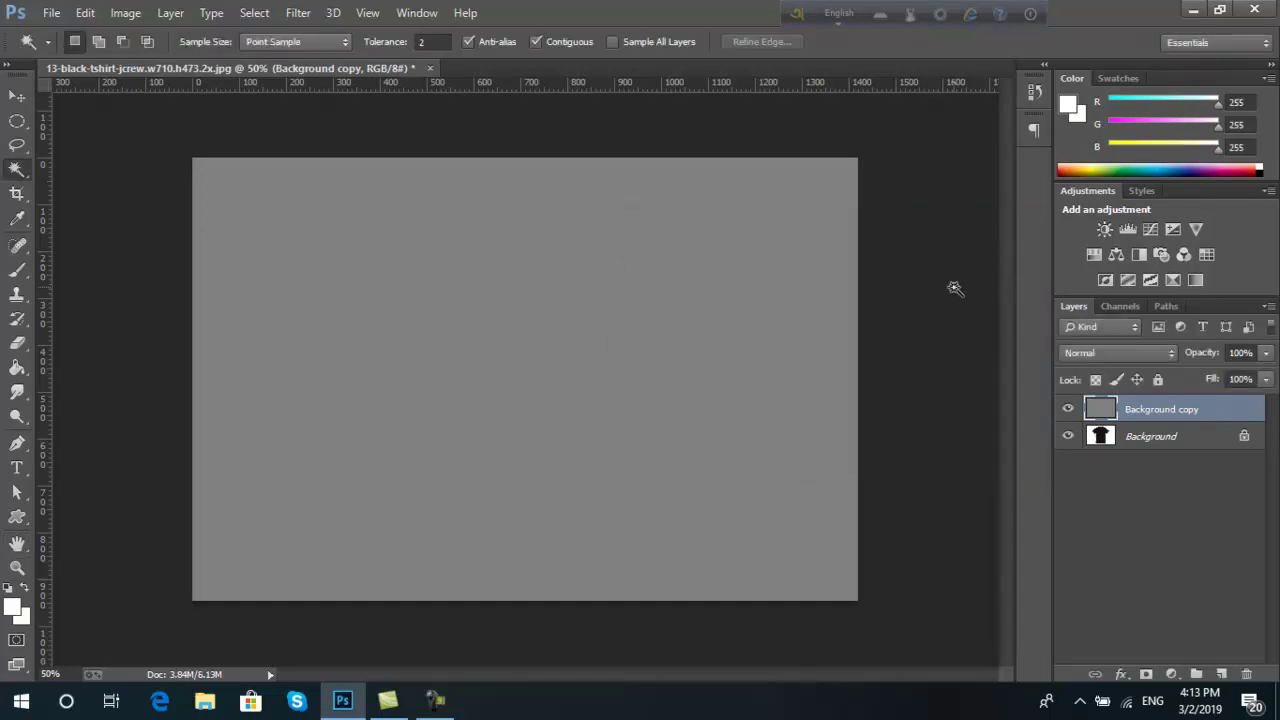
Step: Set Background copy to Linear Light, duplicate Background, and hide the original Background
click(1121, 356)
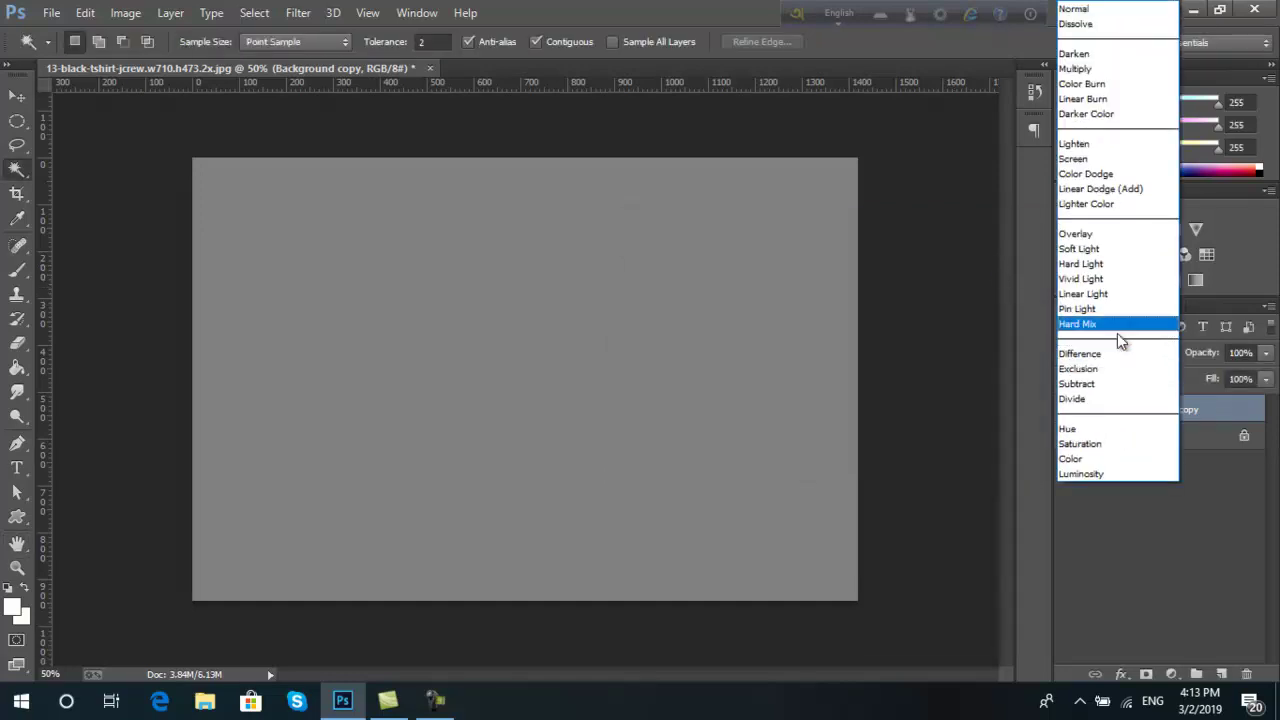
click(1116, 298)
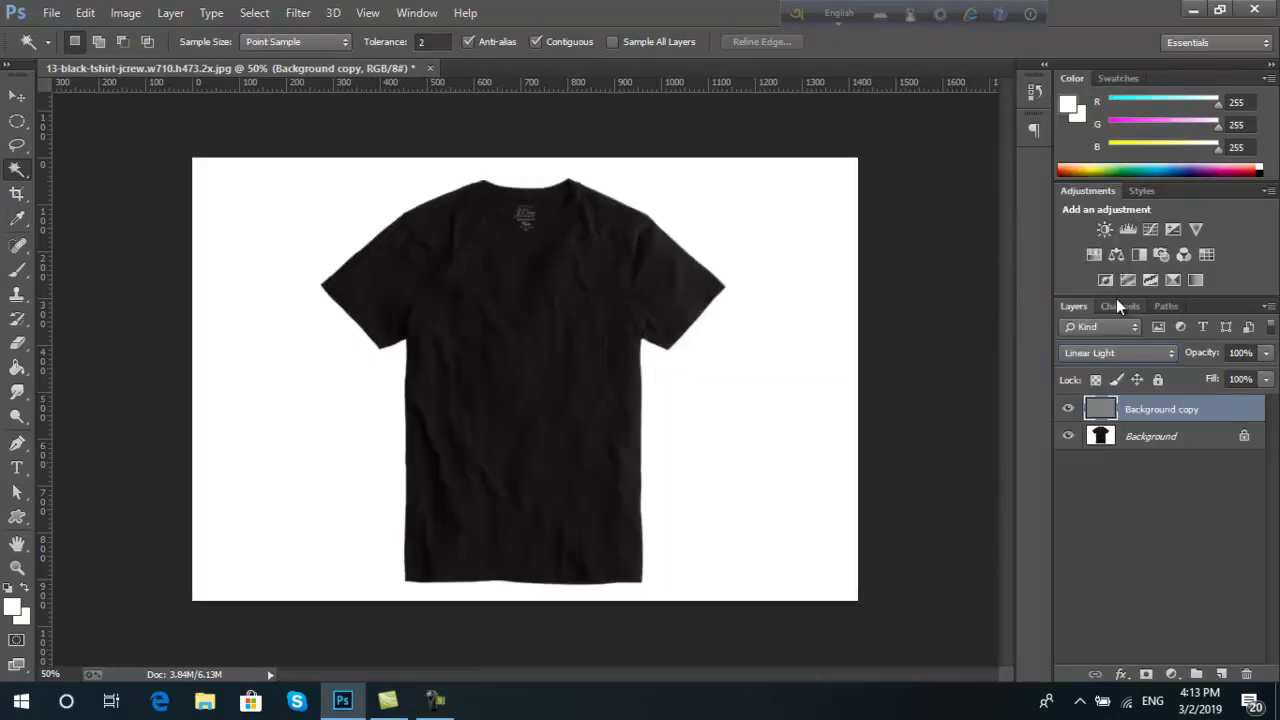
click(1207, 446)
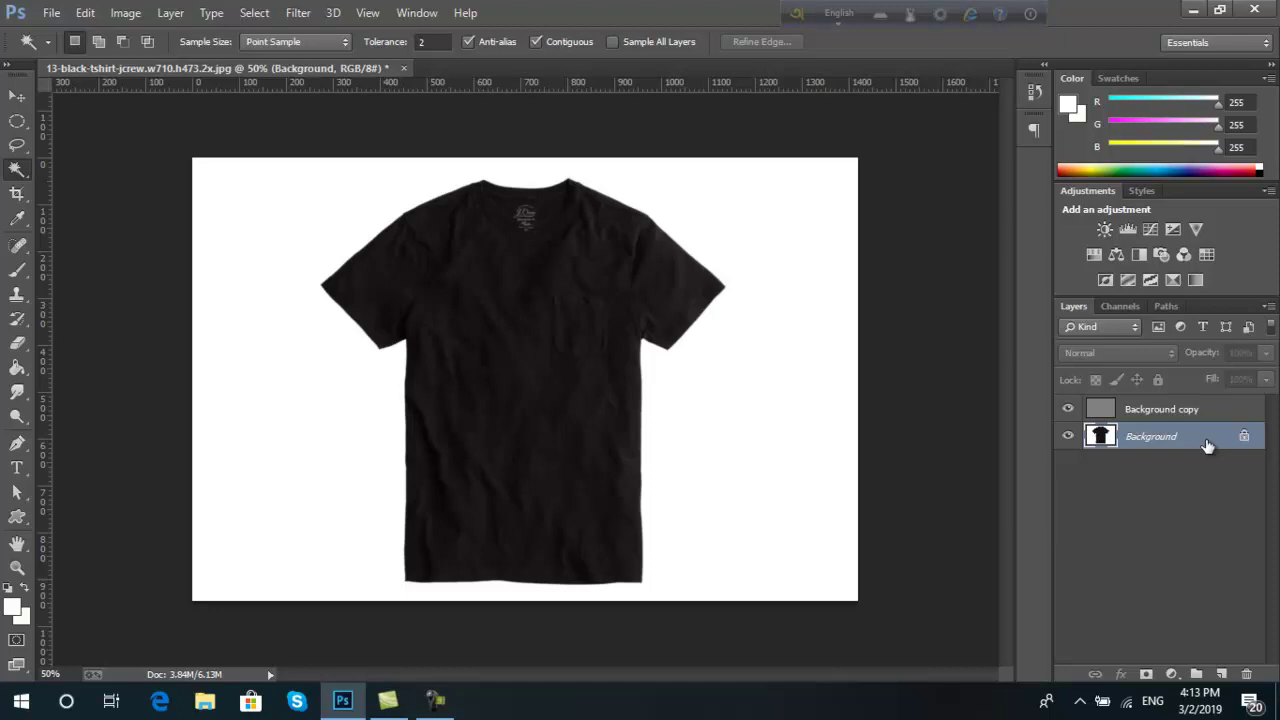
key(ctrl+j)
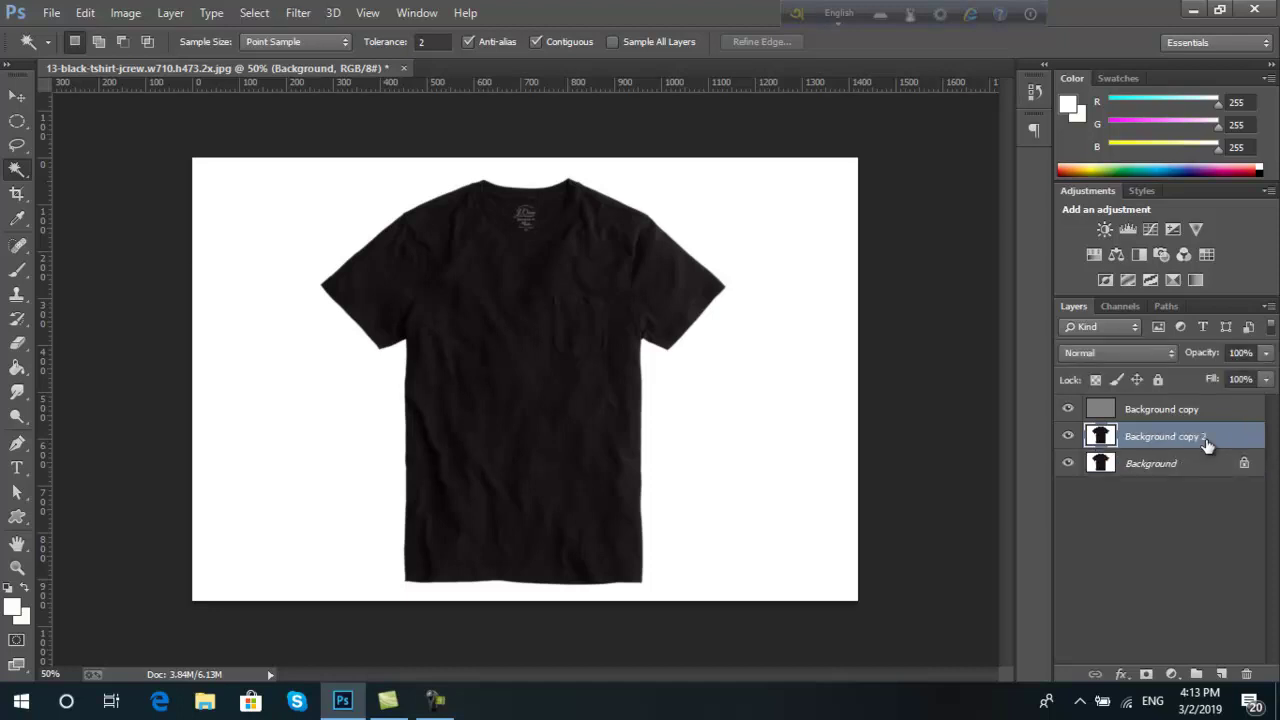
click(1068, 463)
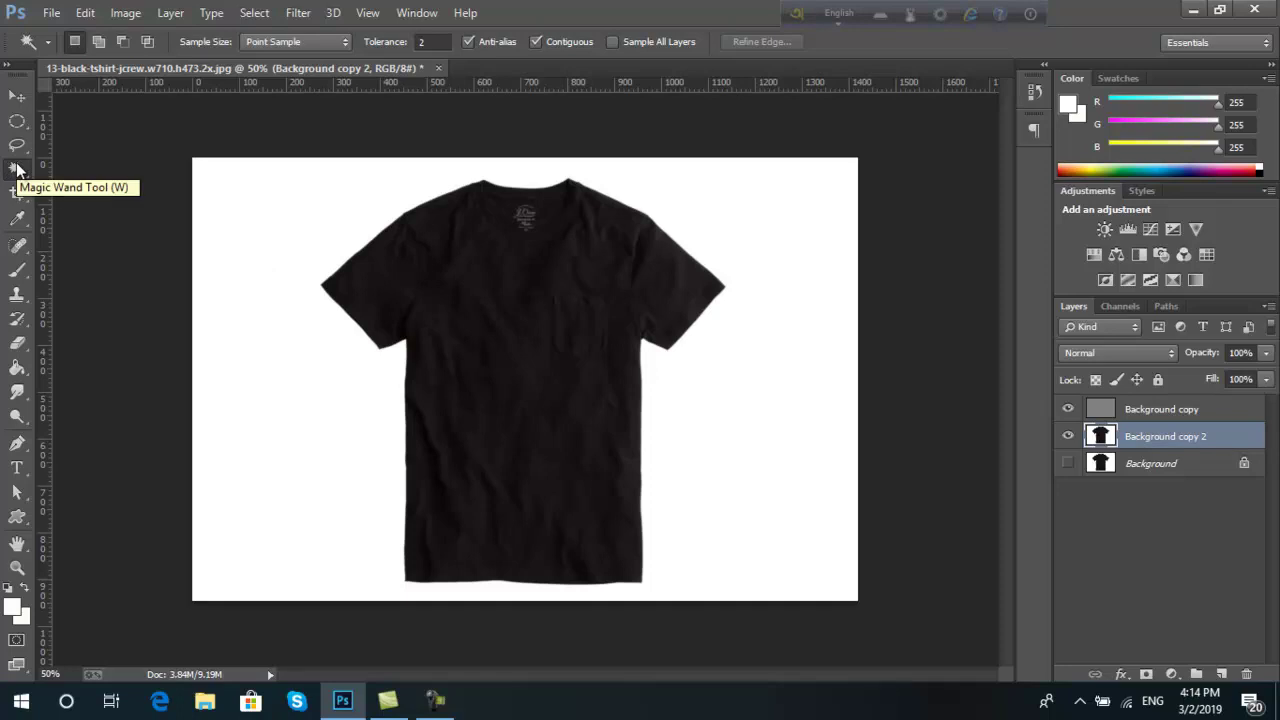
Step: Magic-wand the white backdrop on Background copy 2 and invert the selection to the shirt
click(266, 217)
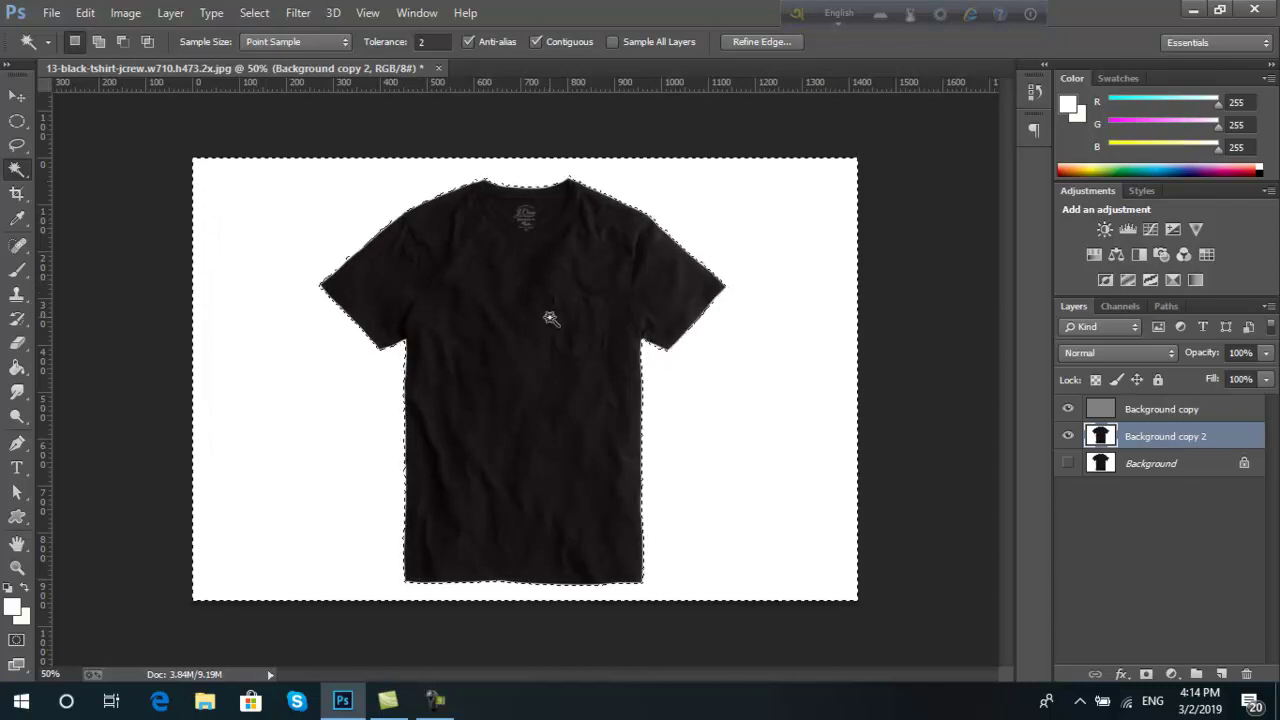
right_click(478, 290)
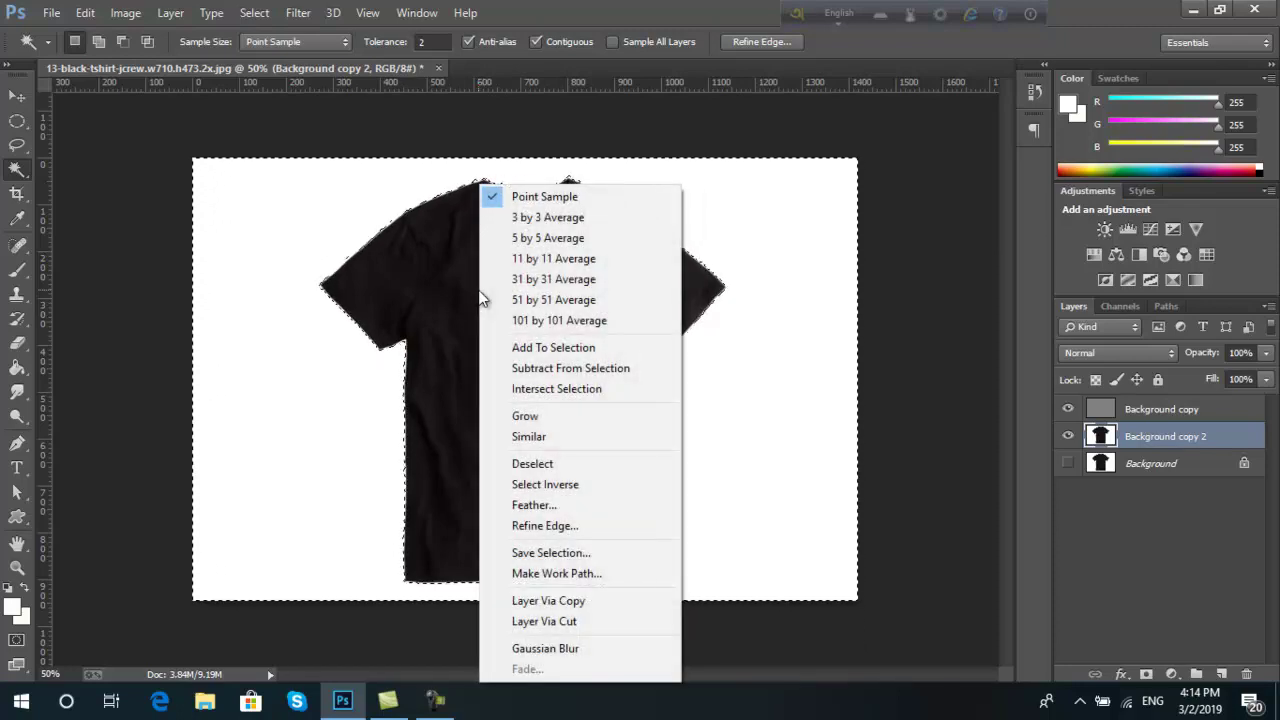
click(549, 486)
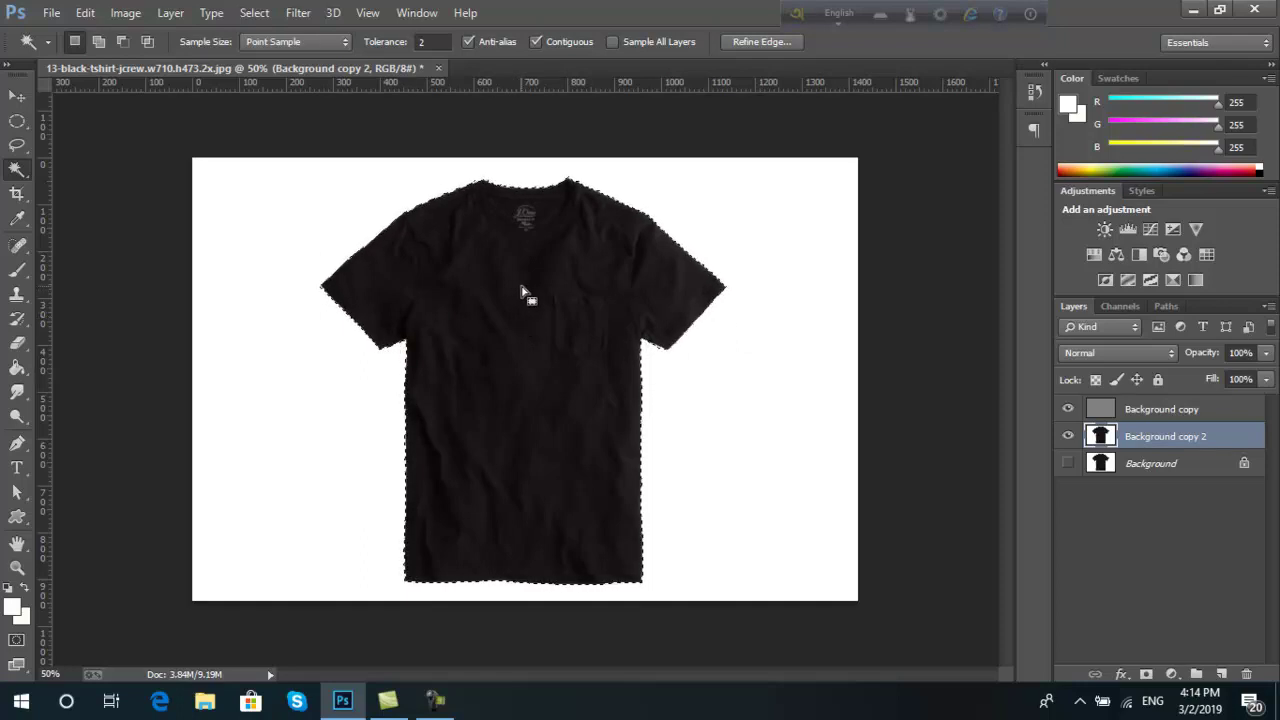
click(291, 12)
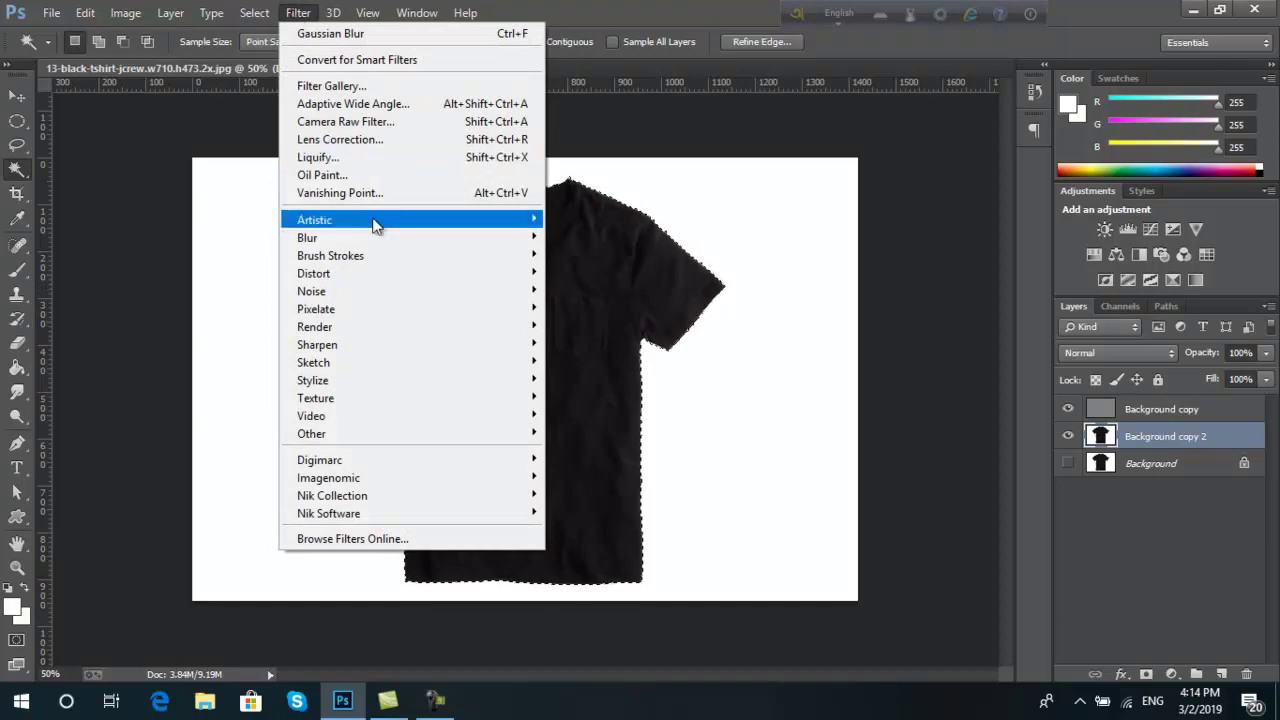
mouse_move(311, 291)
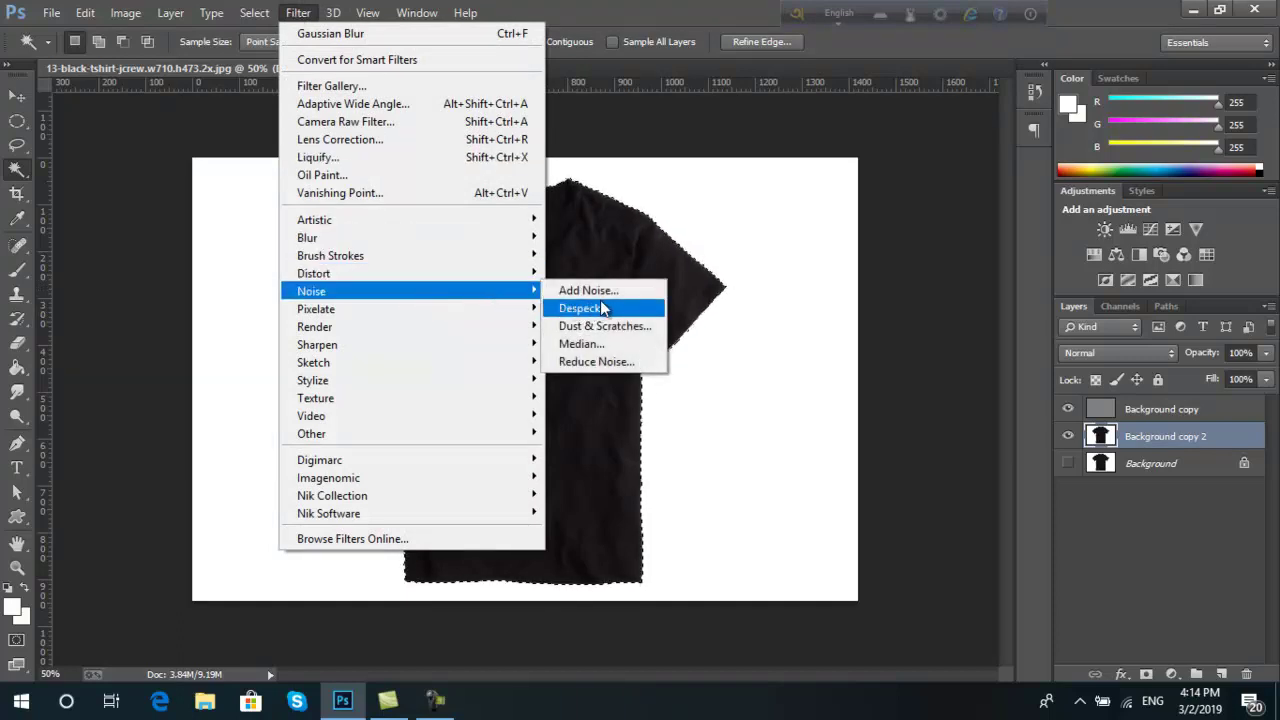
Step: Smooth the selected shirt with a 5-pixel Median filter, then deselect
click(620, 347)
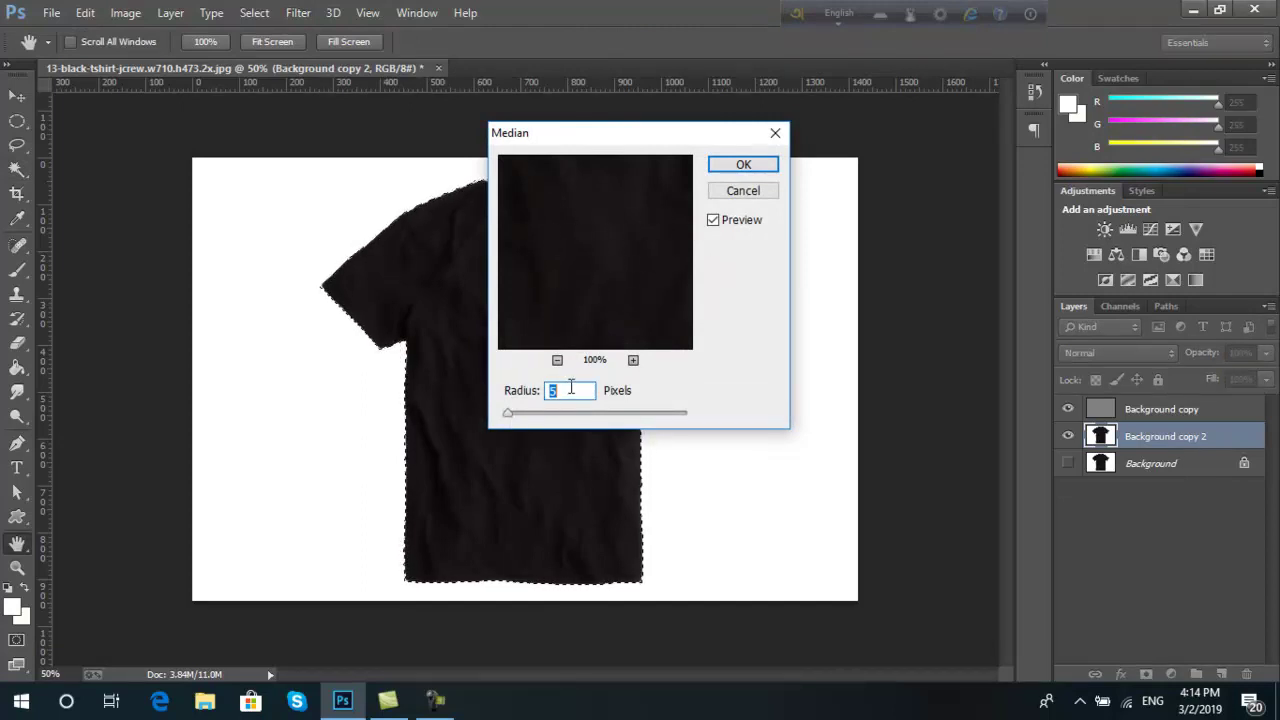
click(740, 165)
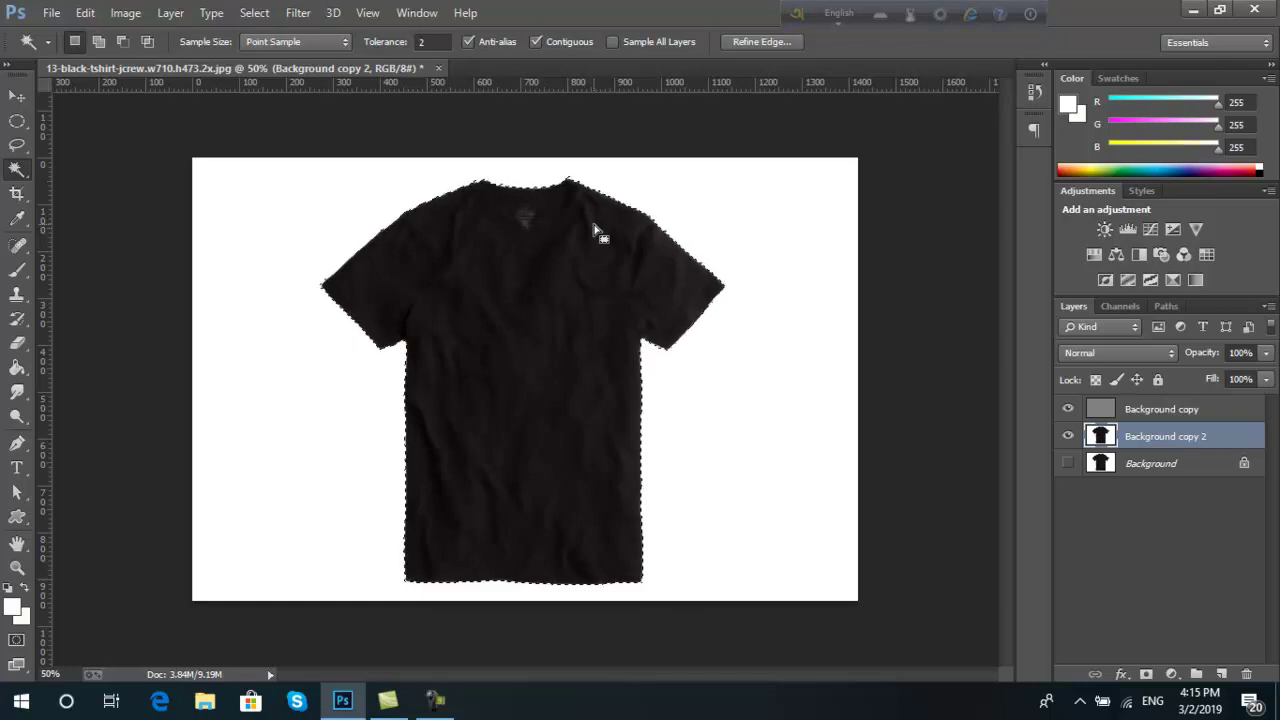
key(ctrl+d)
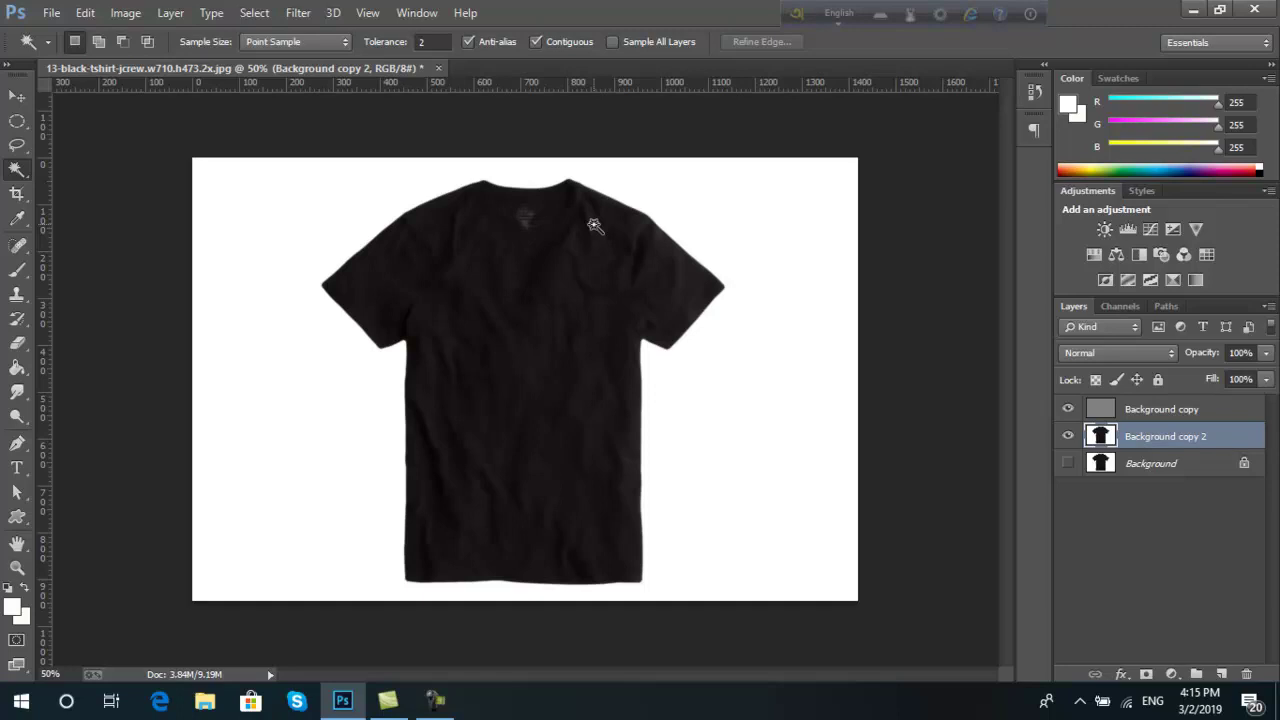
Step: Stamp all visible layers into a new merged Layer 1 above Background copy
click(1165, 418)
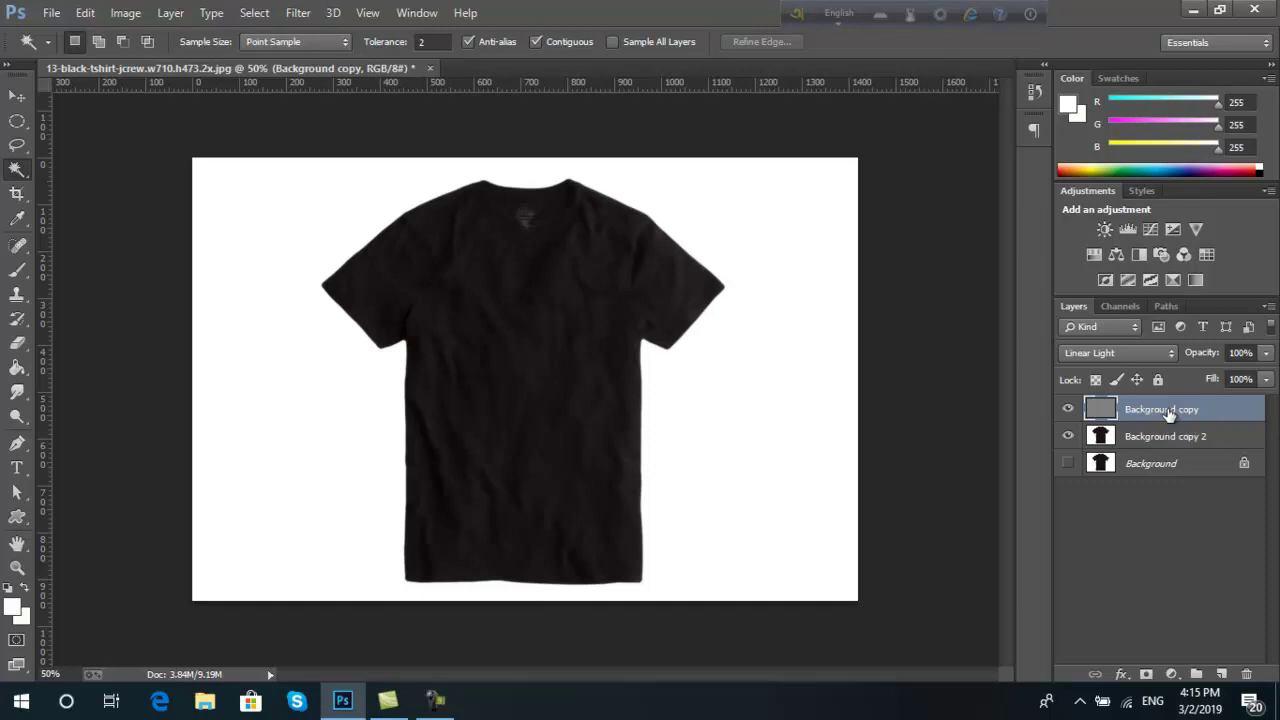
key(ctrl+shift+alt+e)
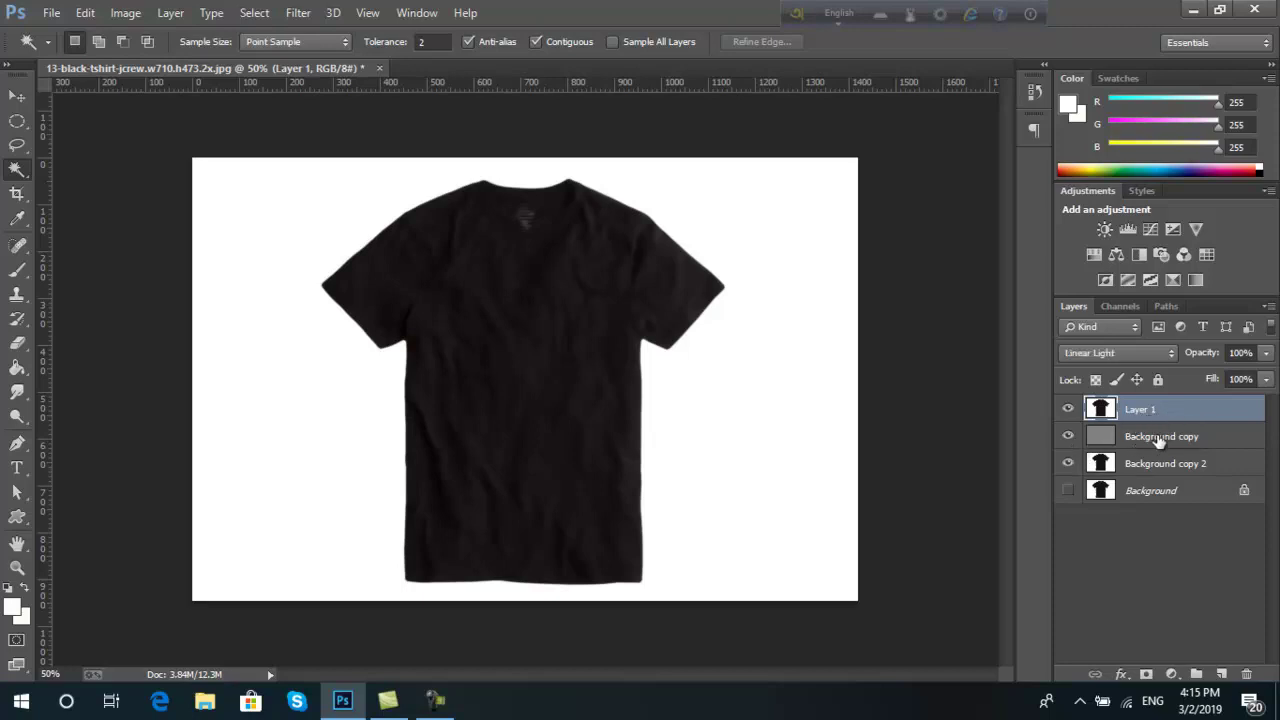
Step: Group Background copy and Background copy 2 into Group 1, then select Layer 1
click(1160, 440)
shift+click(1172, 466)
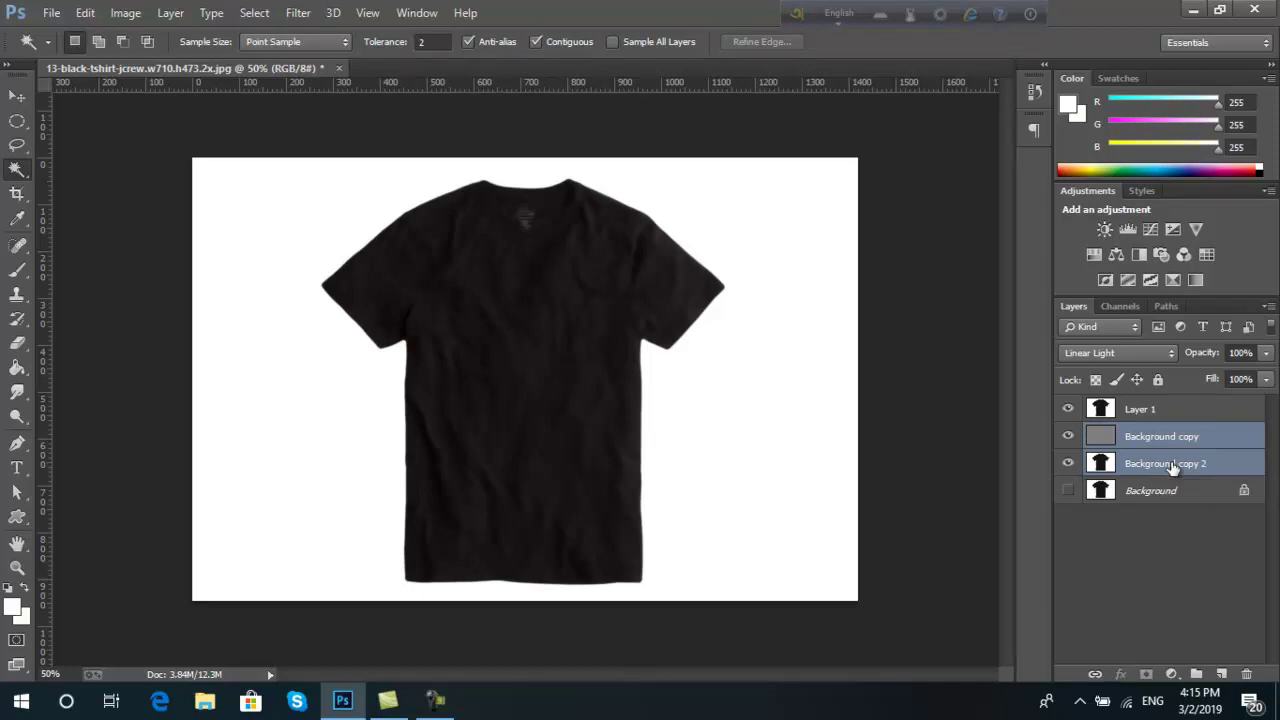
key(ctrl+g)
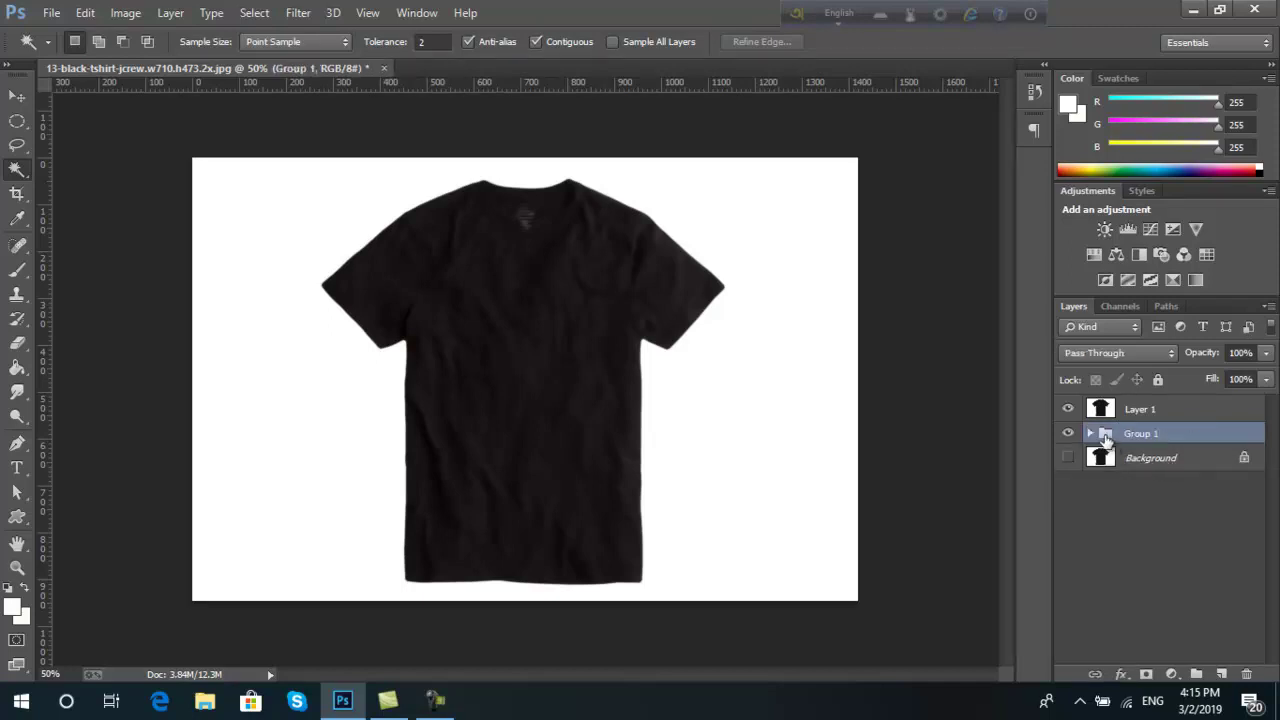
click(1090, 434)
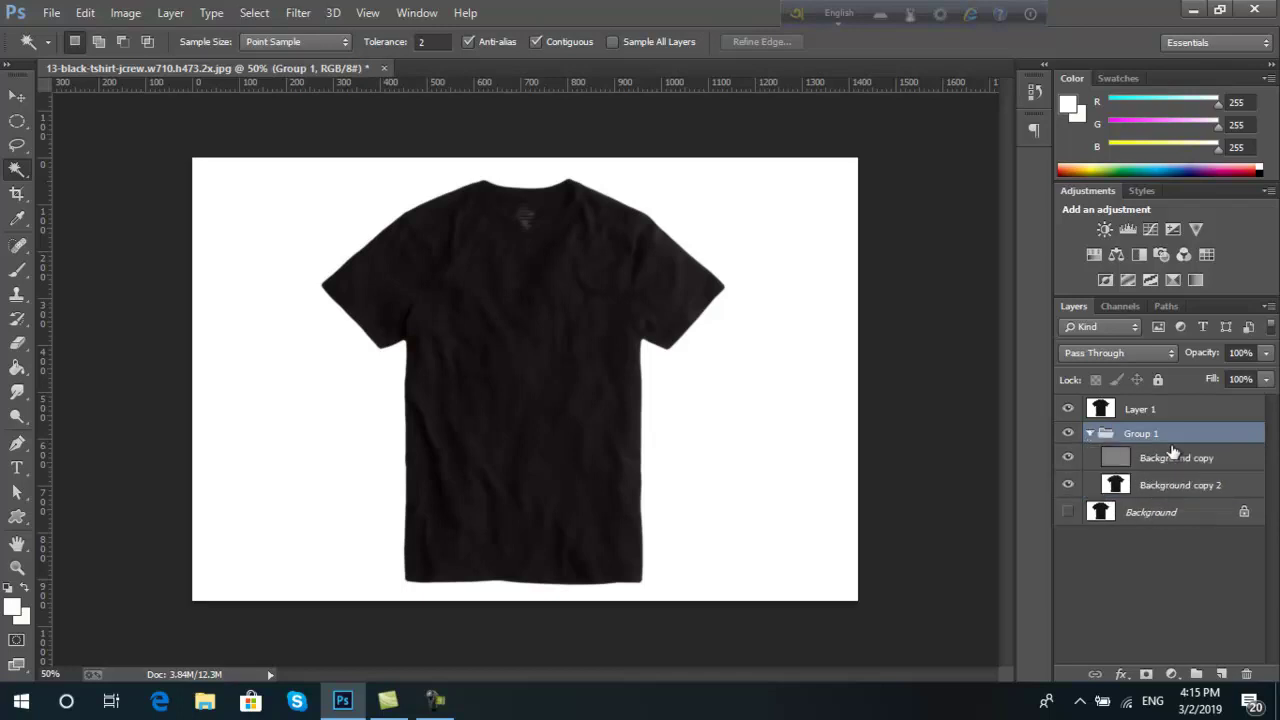
click(1090, 434)
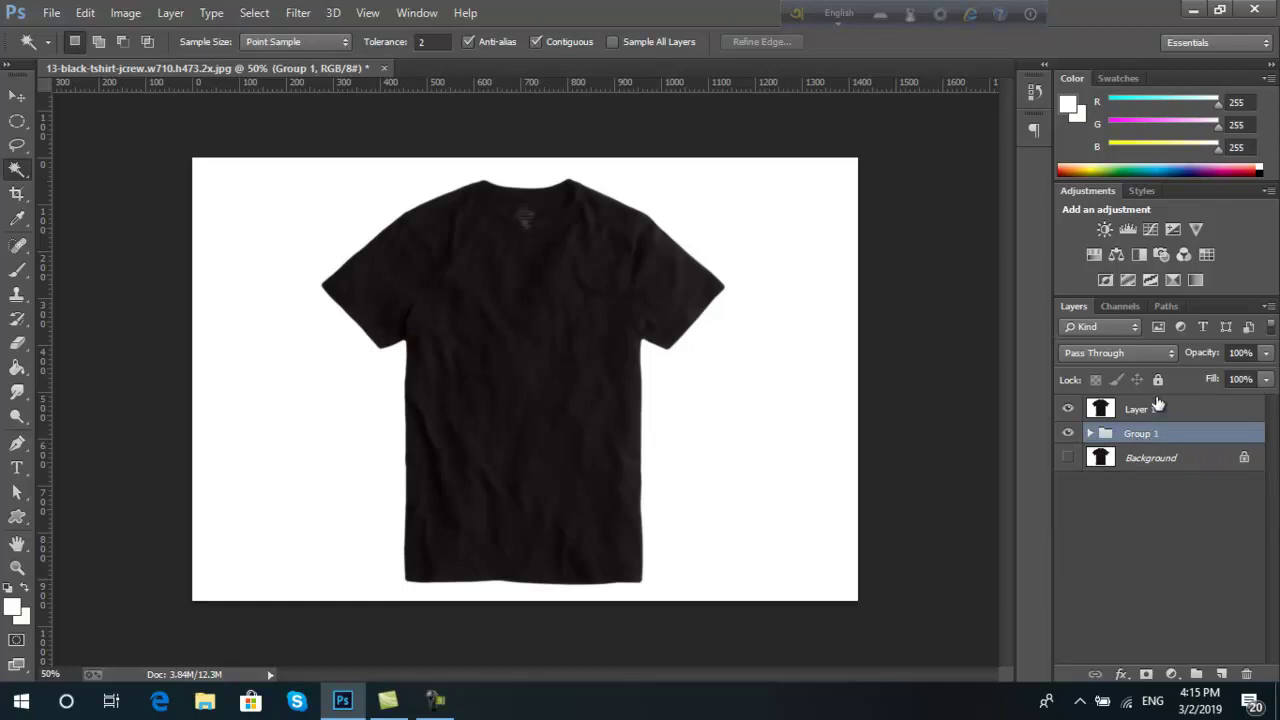
click(1182, 417)
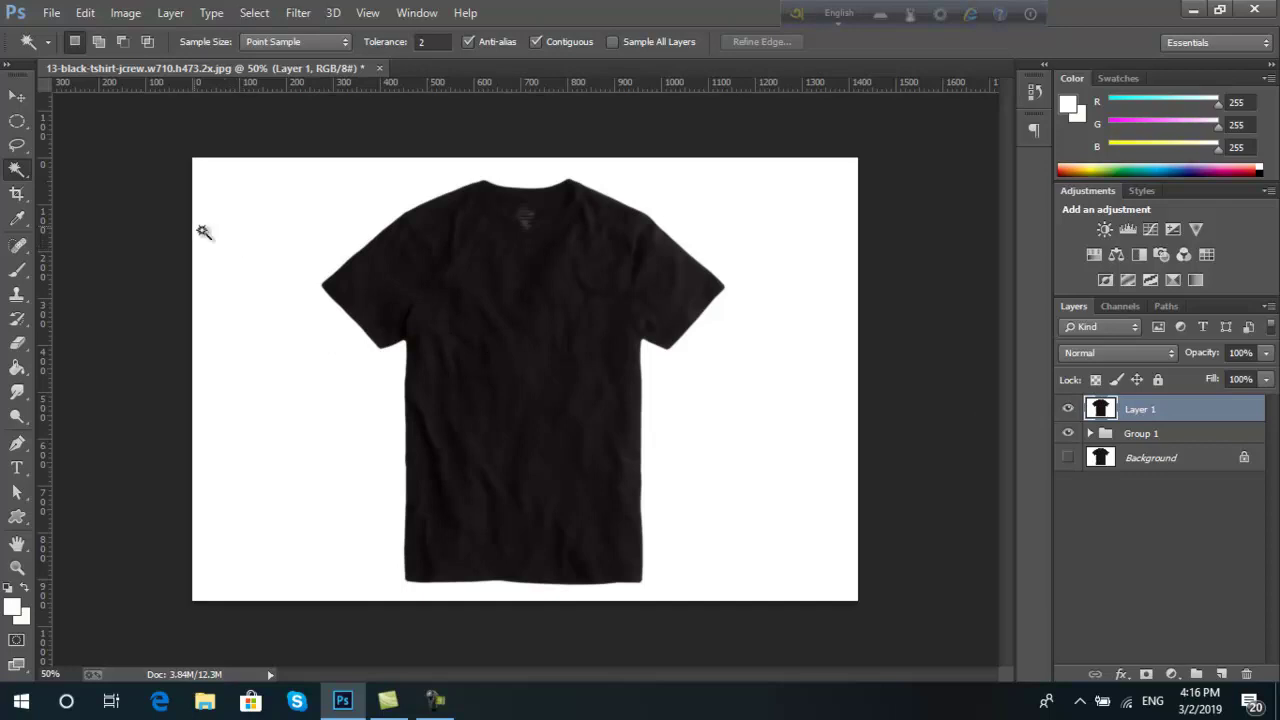
Step: Magic-wand the white backdrop on Layer 1 and invert the selection to the shirt
click(259, 234)
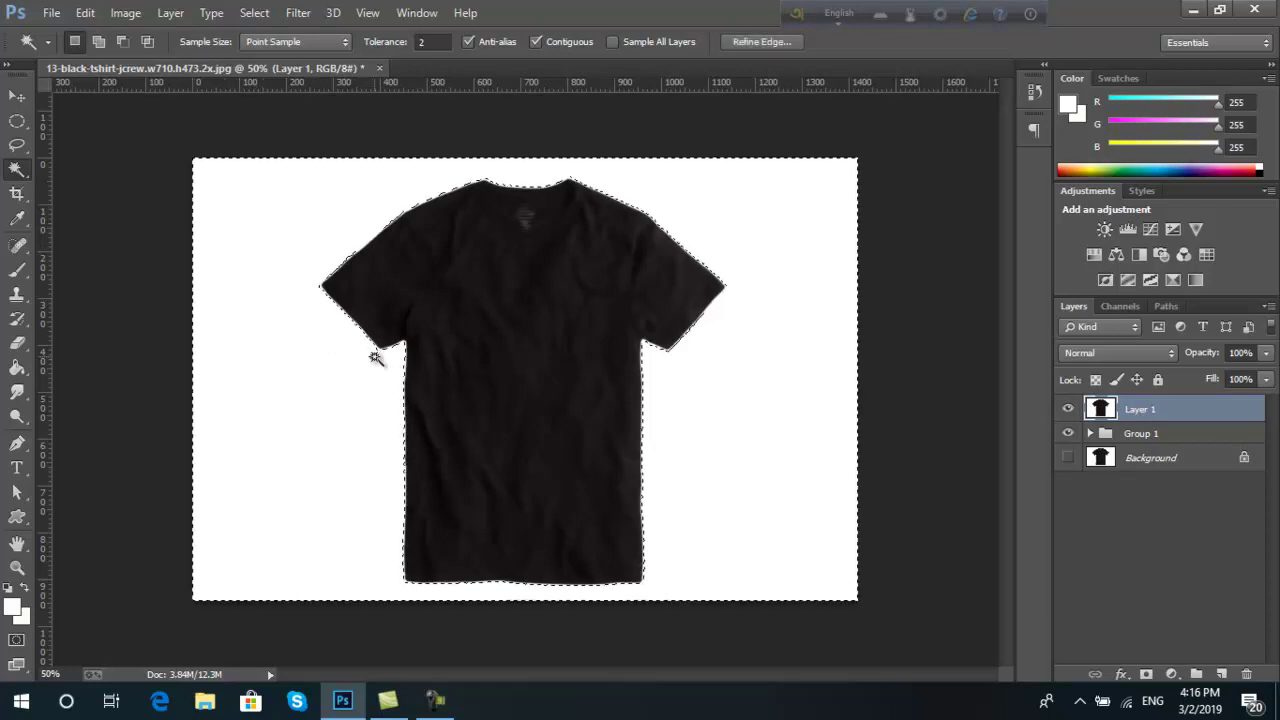
right_click(482, 346)
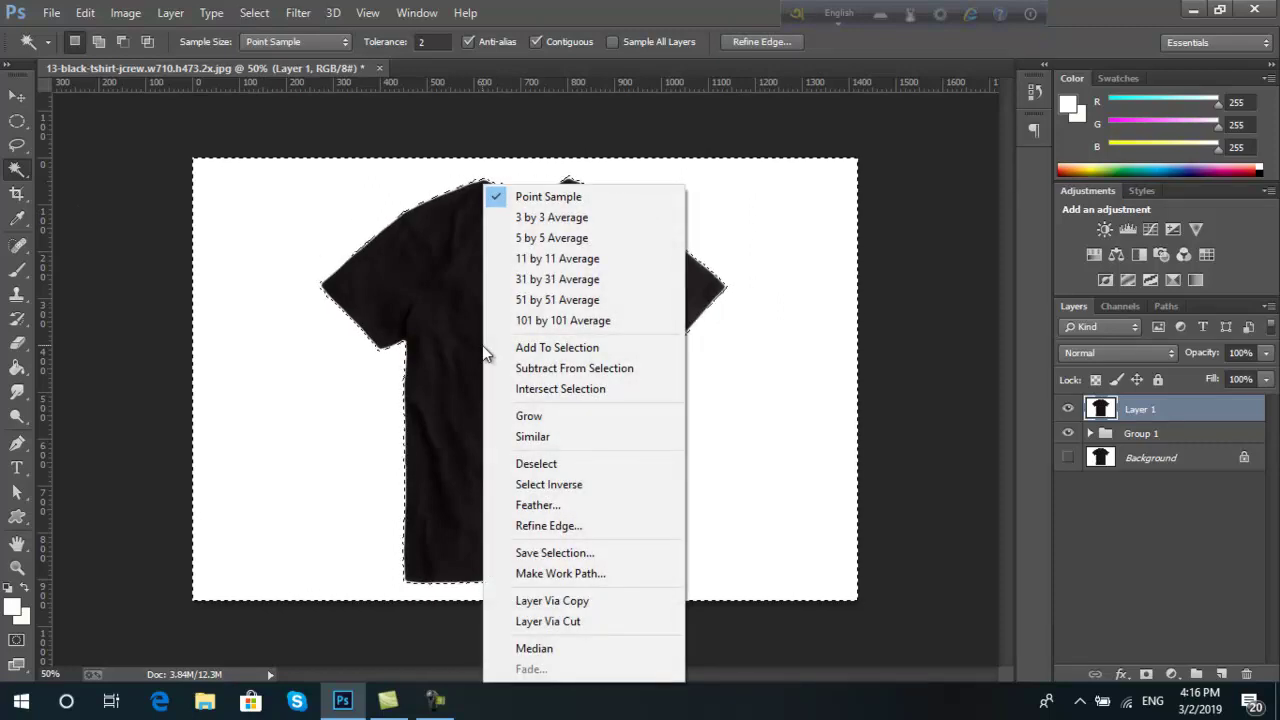
click(589, 486)
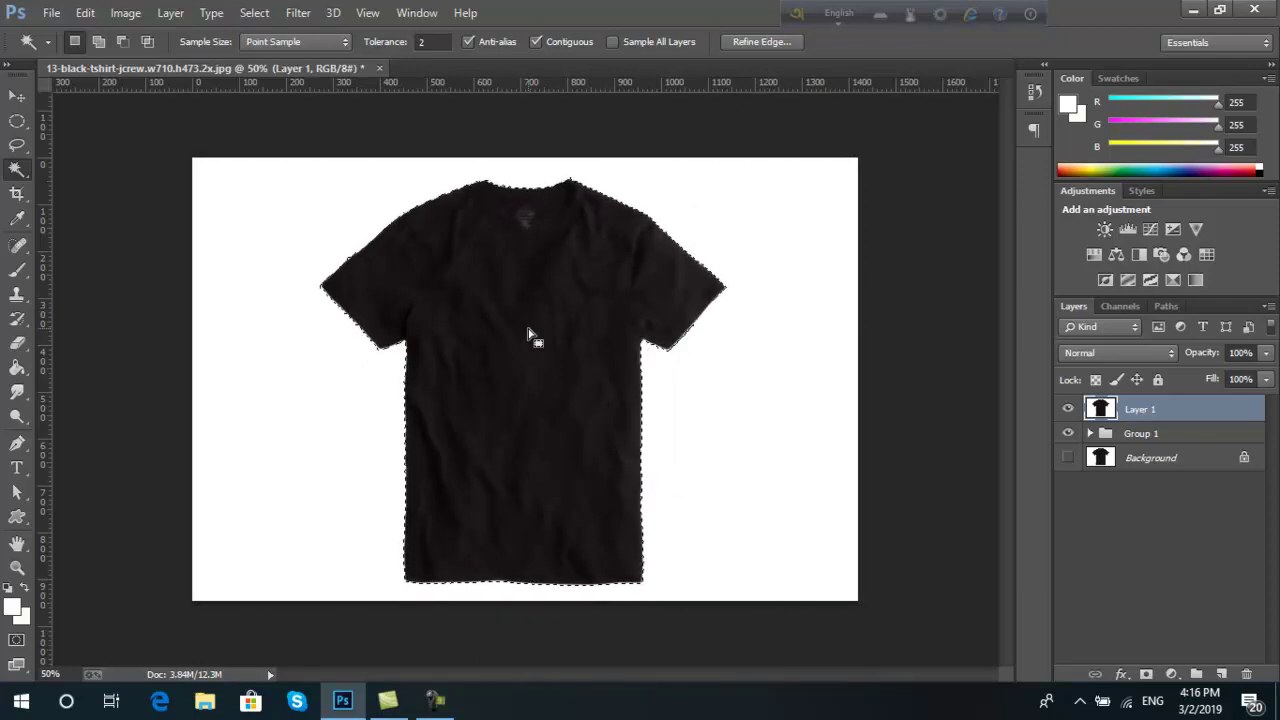
Step: Add a white #ffffff Solid Color fill layer over the shirt, blended in Soft Light
click(1171, 674)
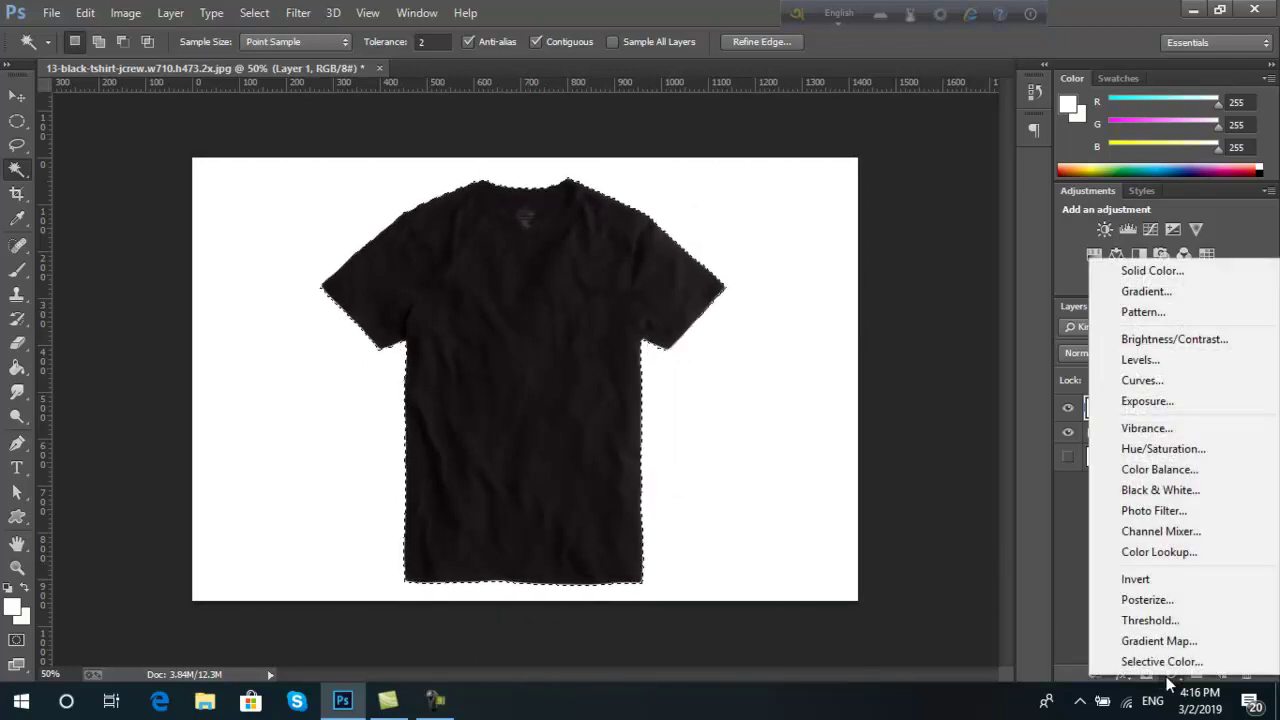
click(1163, 271)
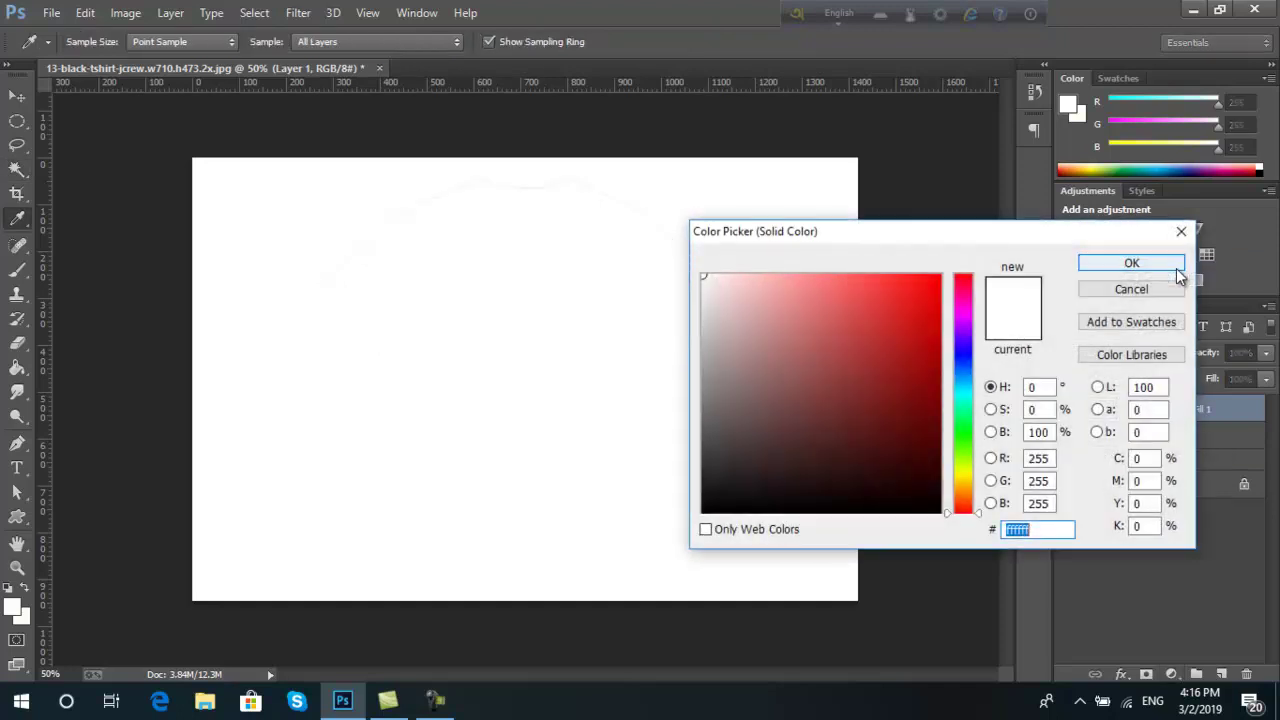
click(668, 260)
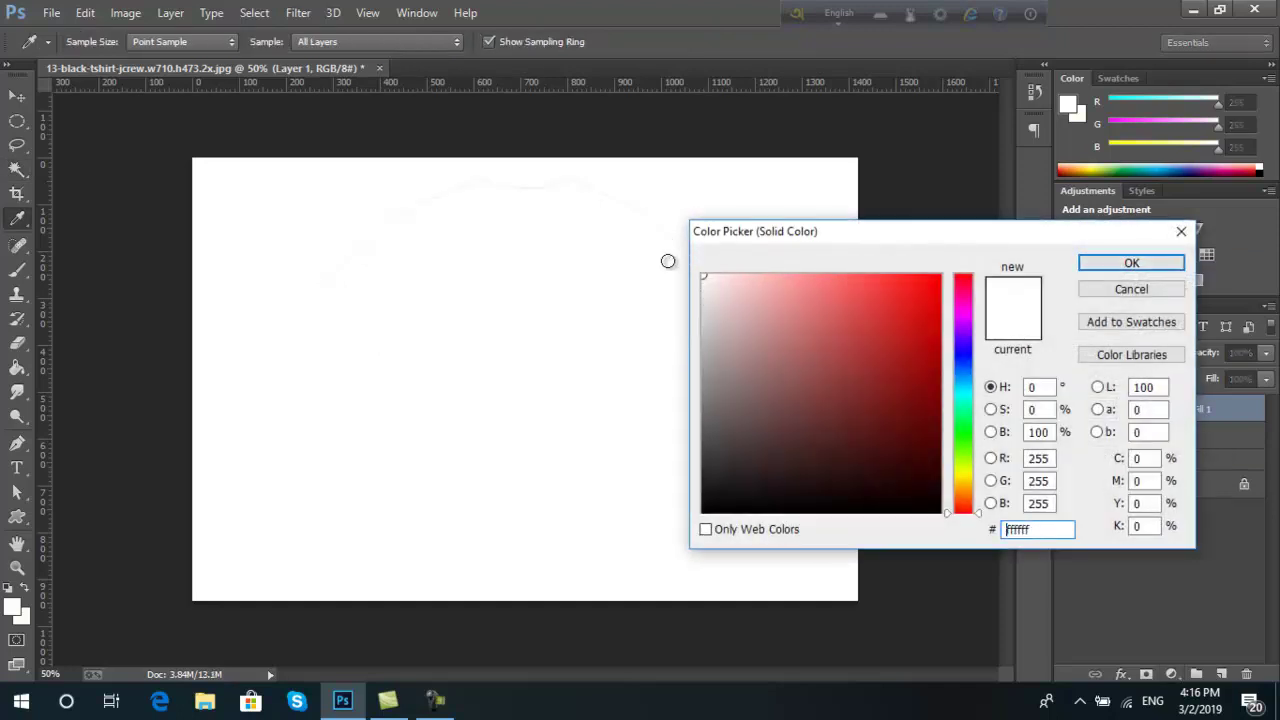
click(1128, 262)
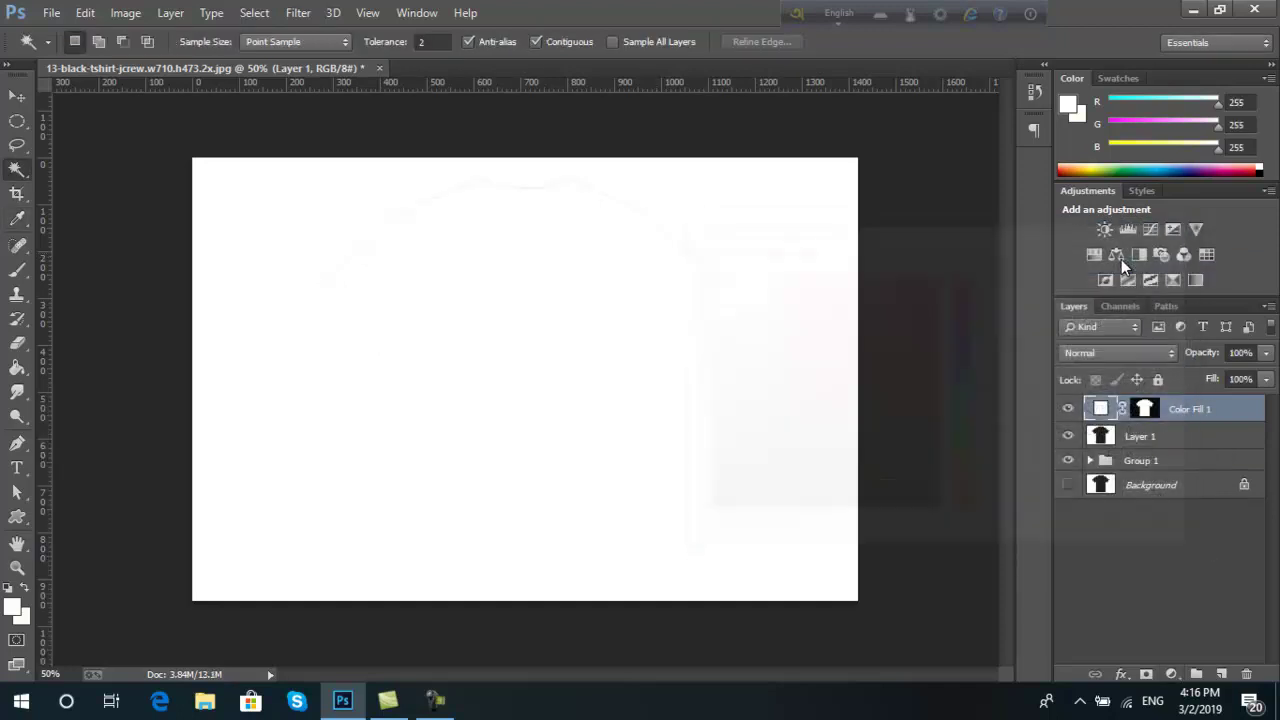
click(1114, 353)
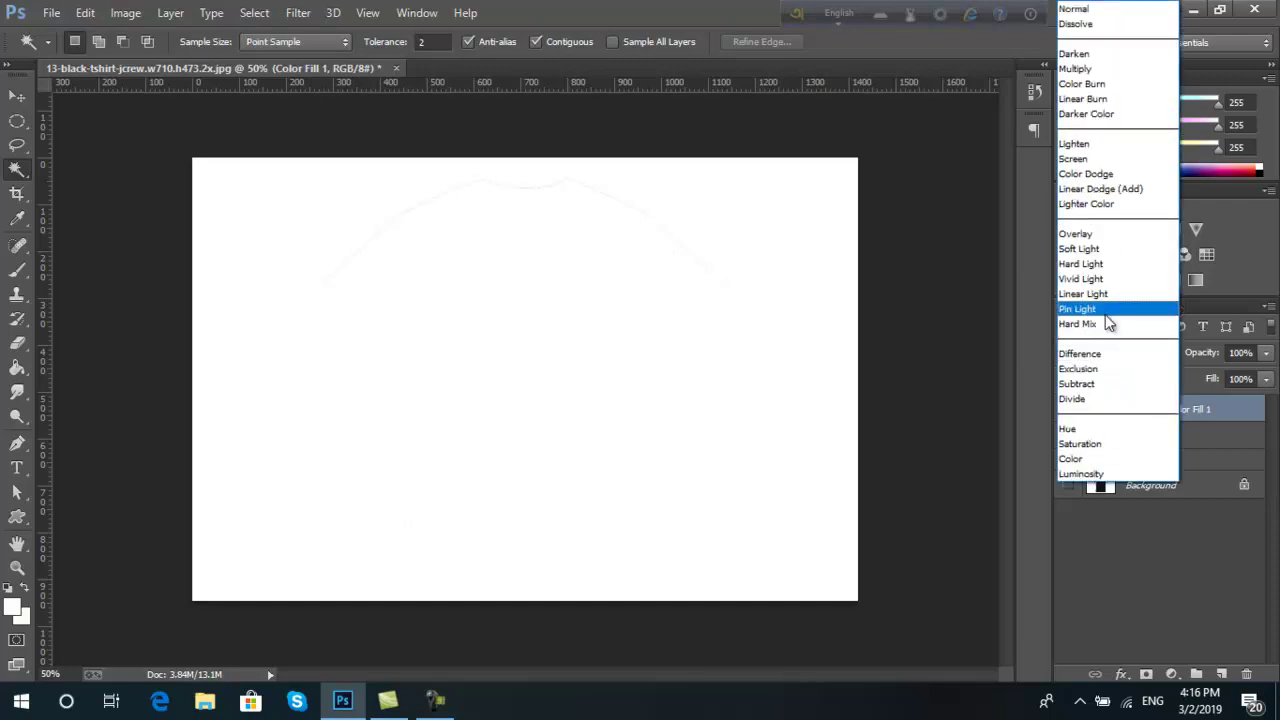
click(1086, 251)
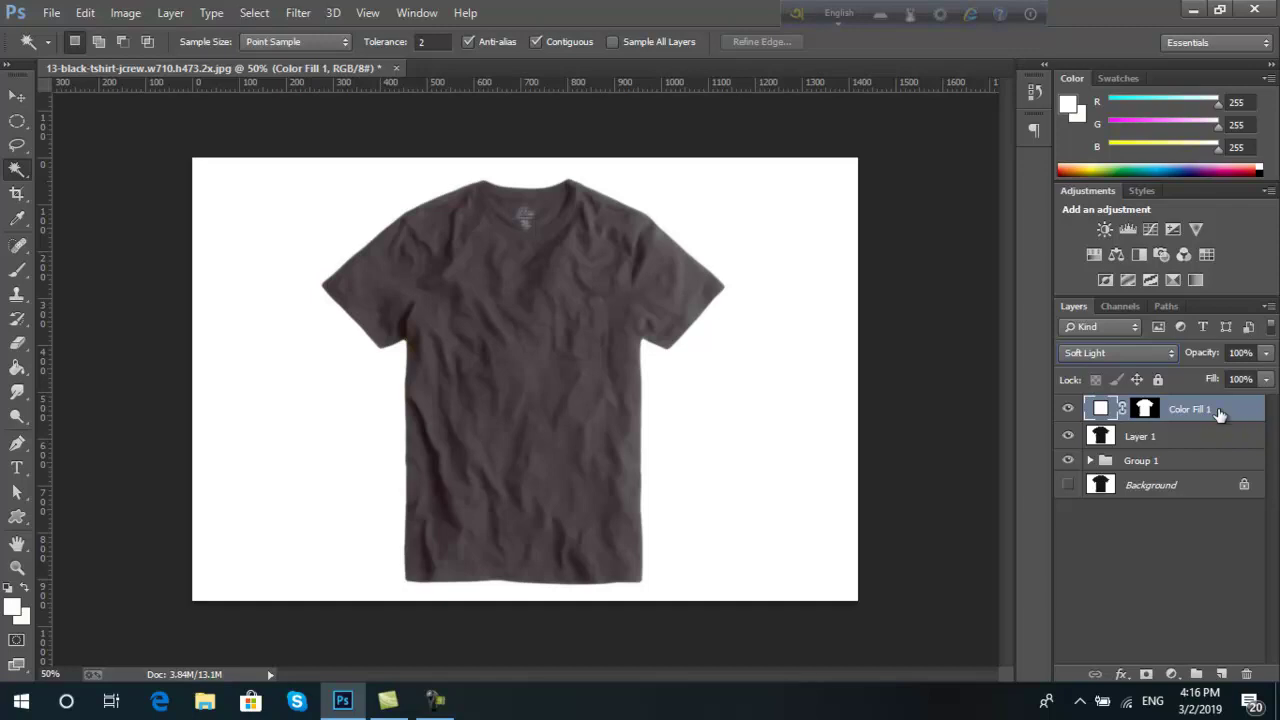
Step: Duplicate the Soft Light fill three times, compare, then delete Color Fill 1 copy 3
key(ctrl+j)
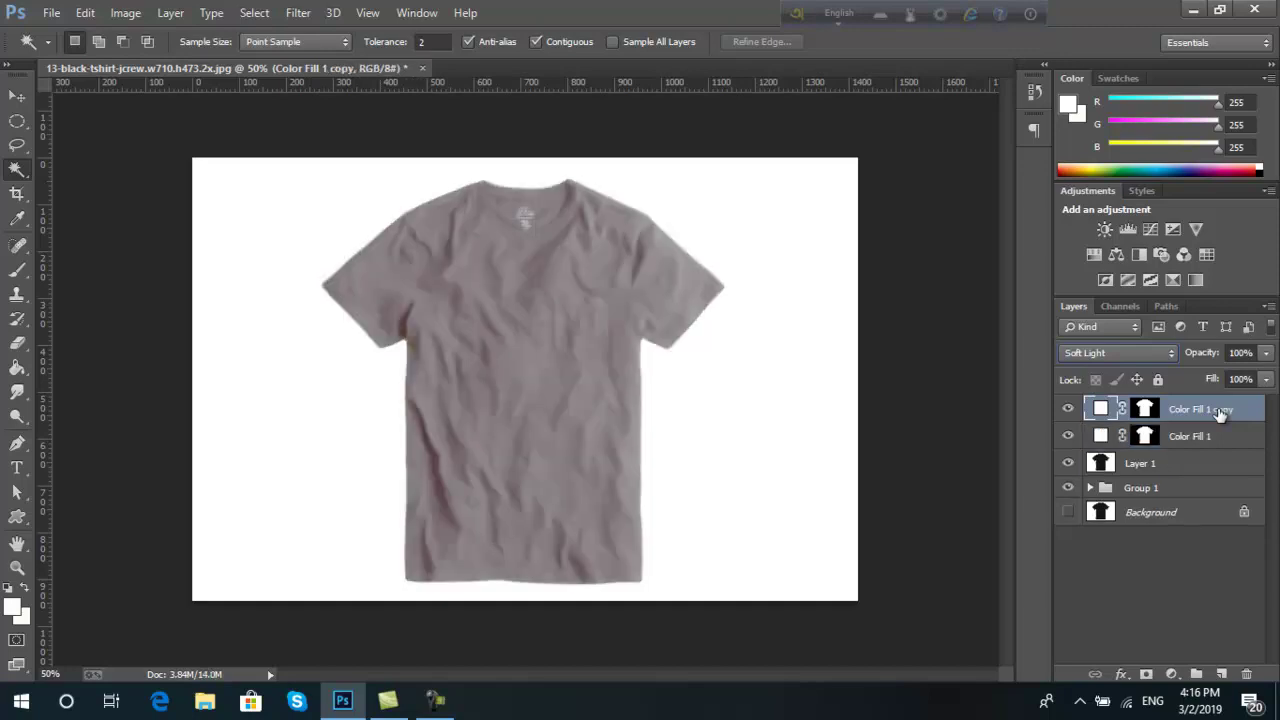
key(ctrl+j)
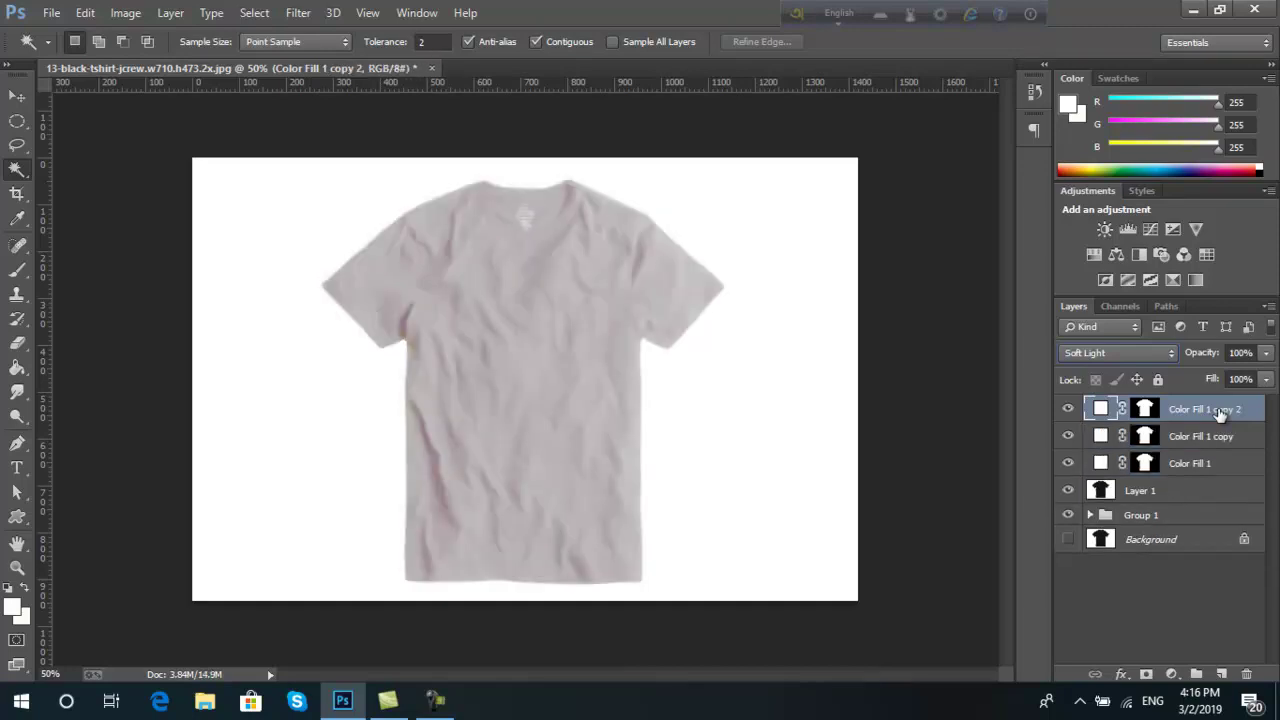
key(ctrl+j)
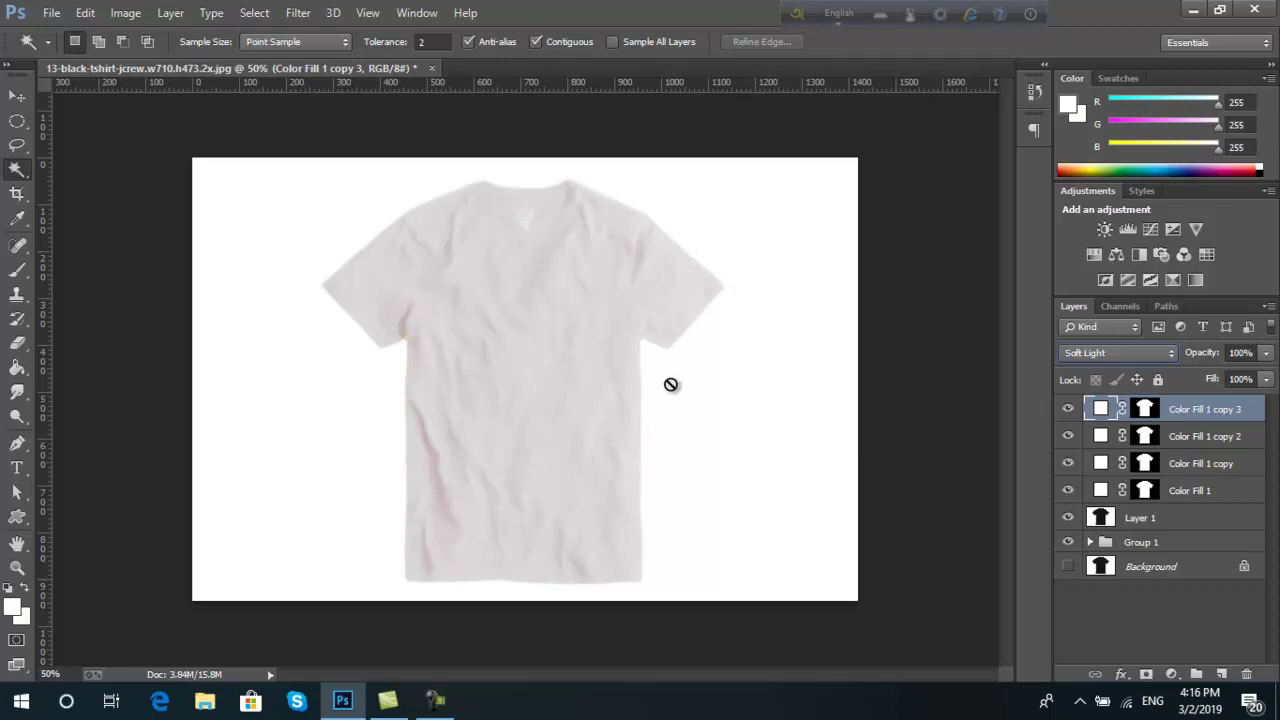
click(1069, 410)
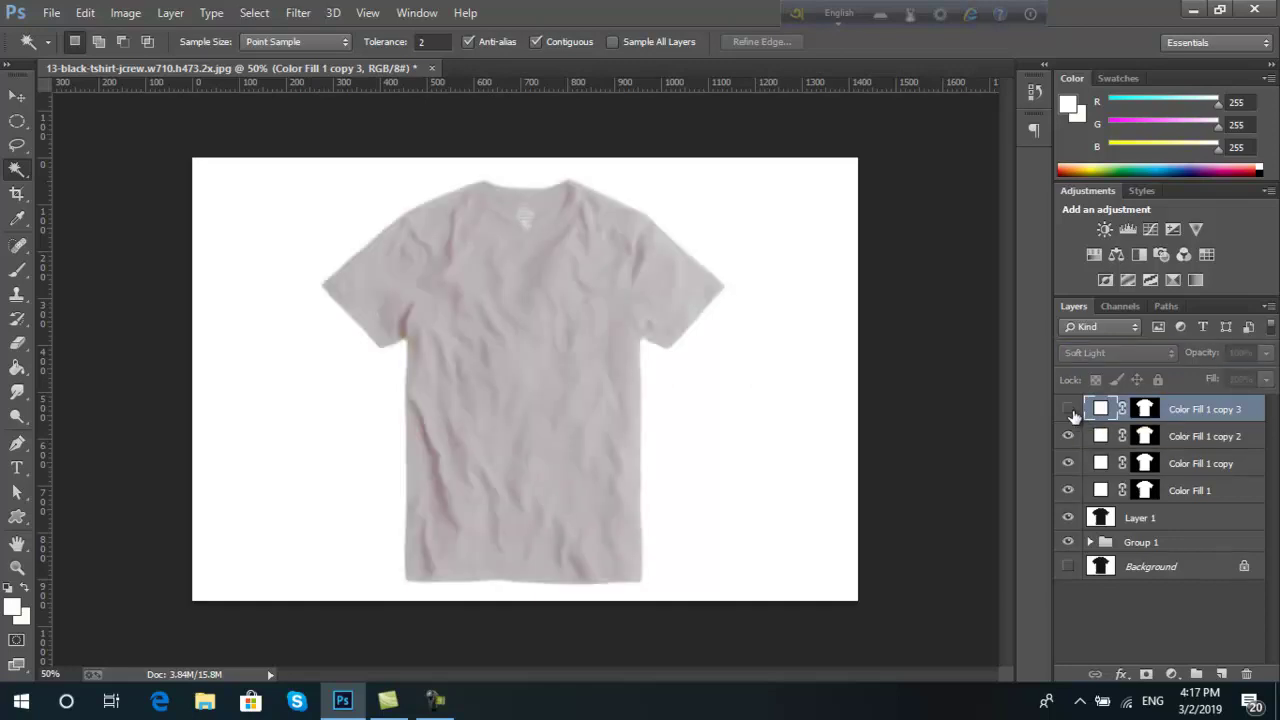
click(1178, 438)
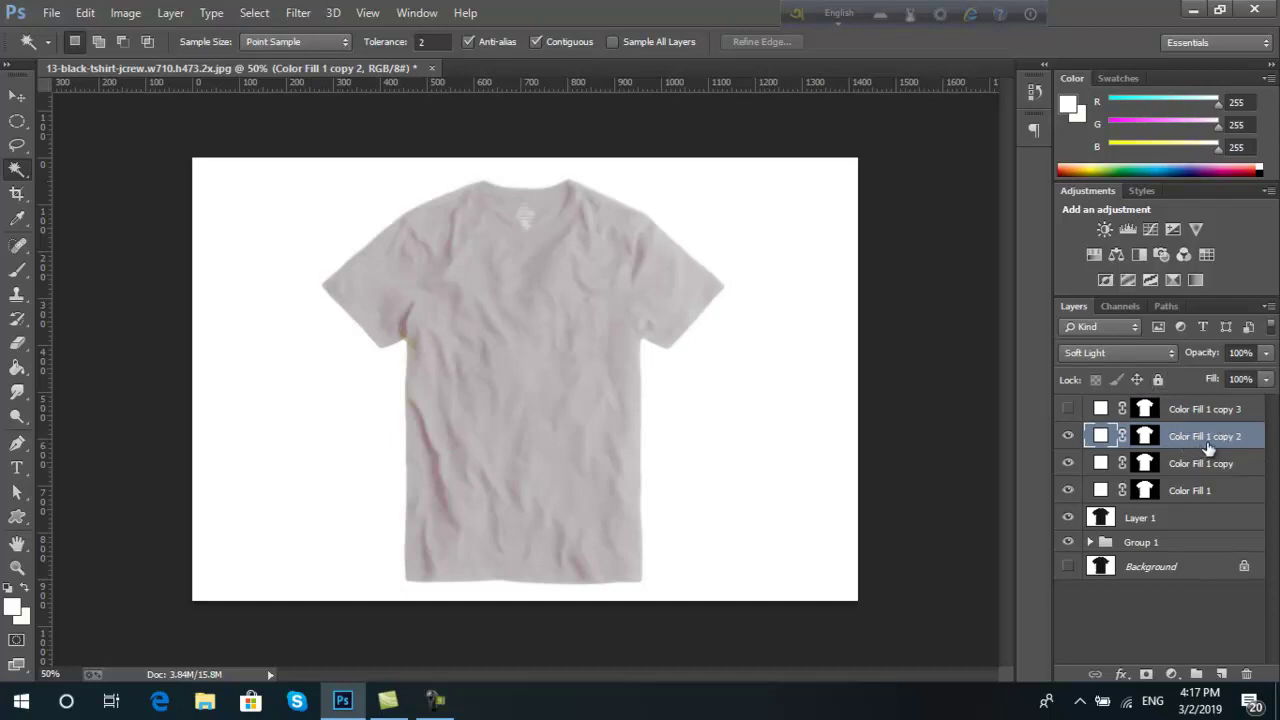
click(1215, 420)
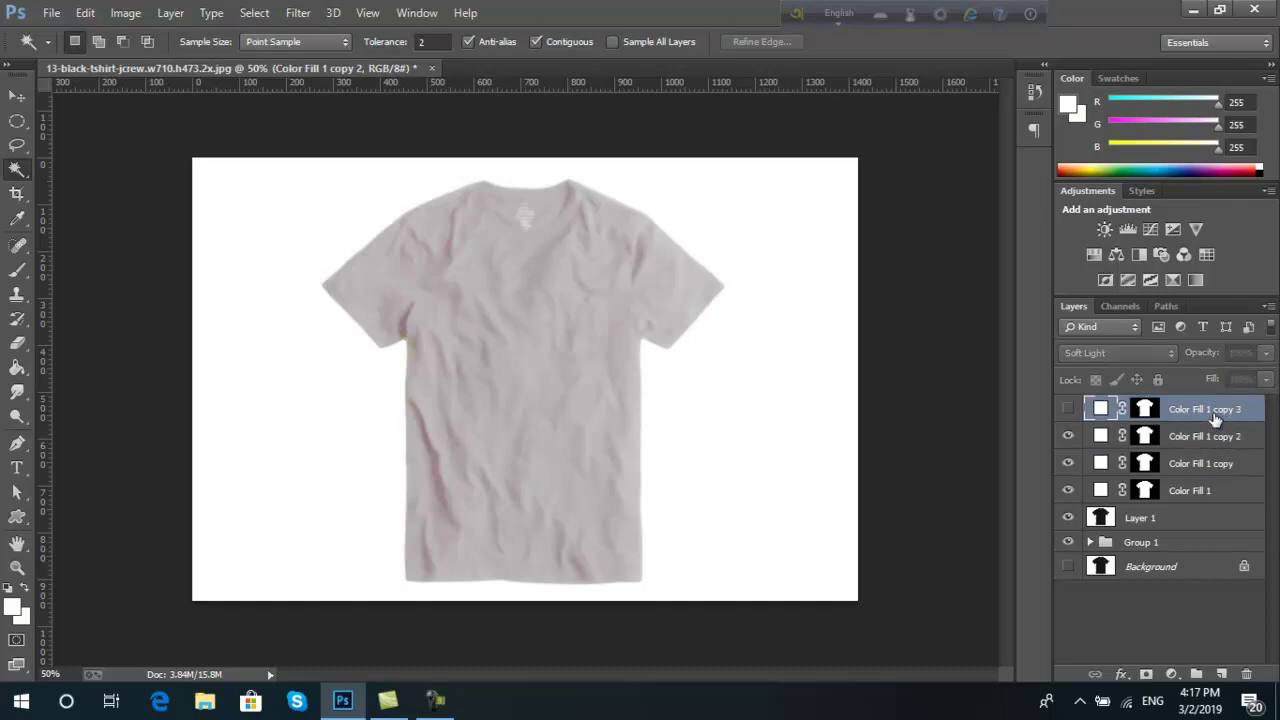
key(Delete)
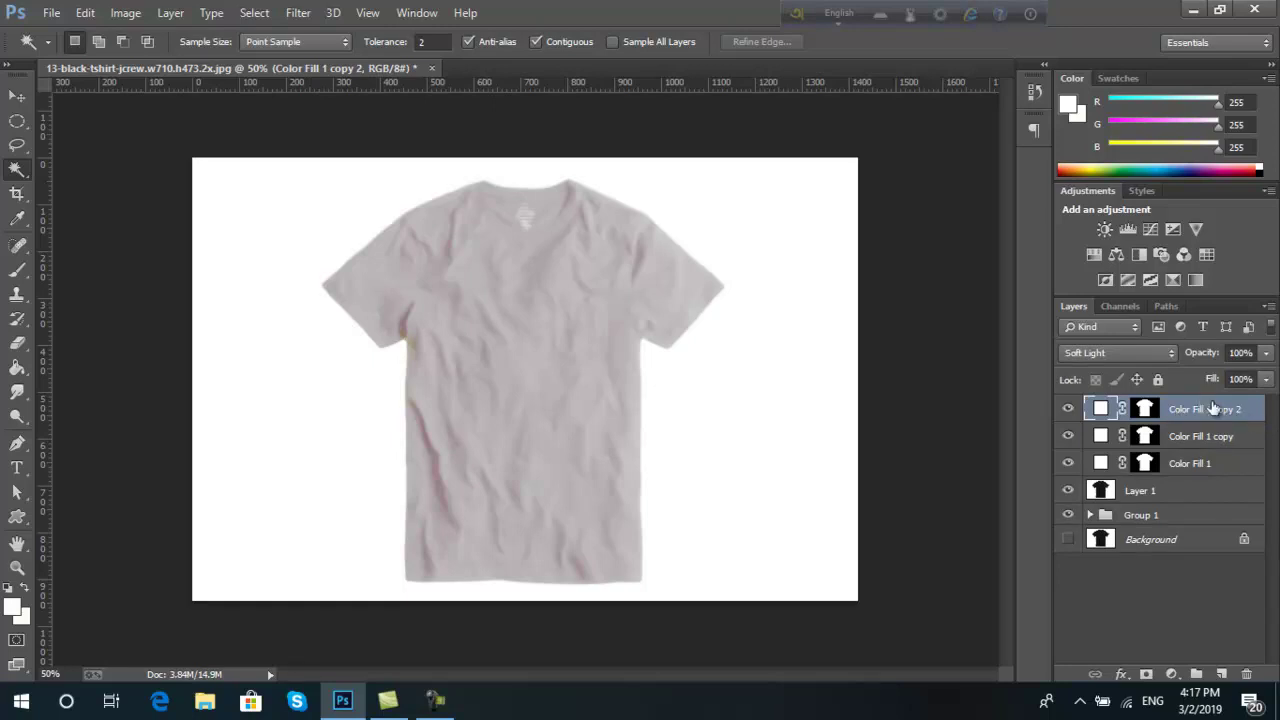
Step: Set Color Fill 1 copy 2 to Normal blend mode in Blending Options
click(1120, 676)
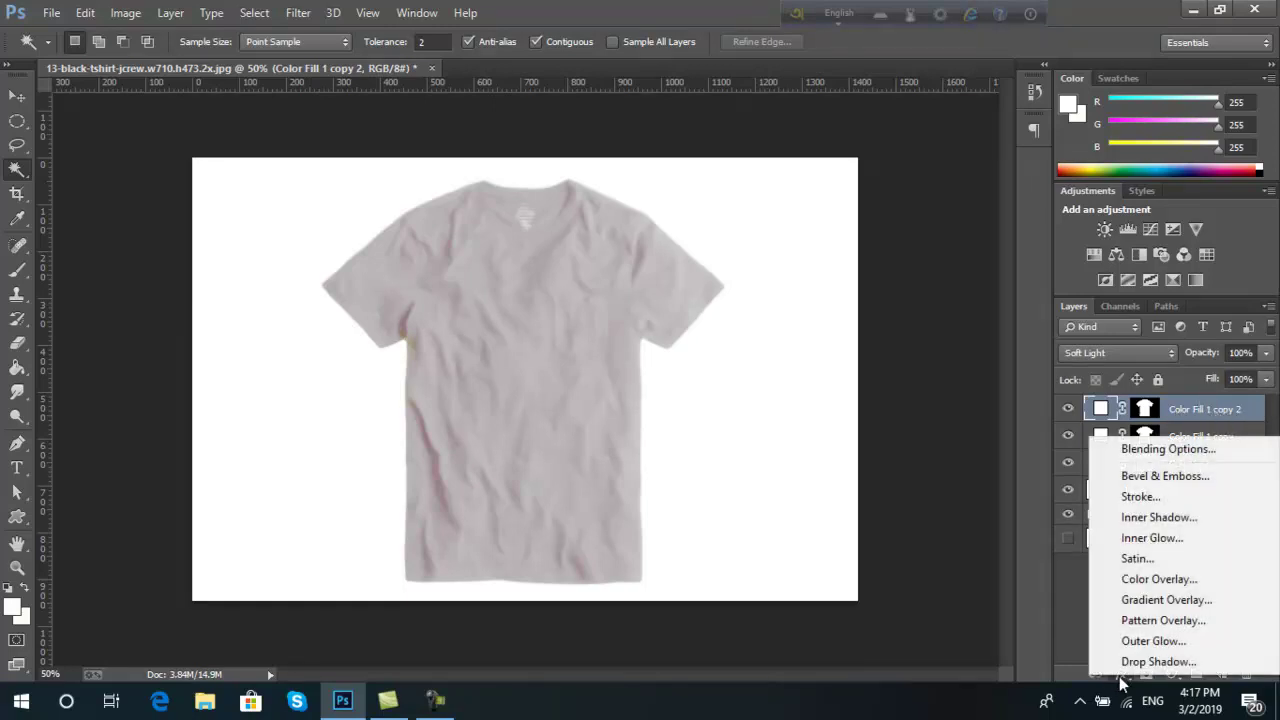
click(1155, 445)
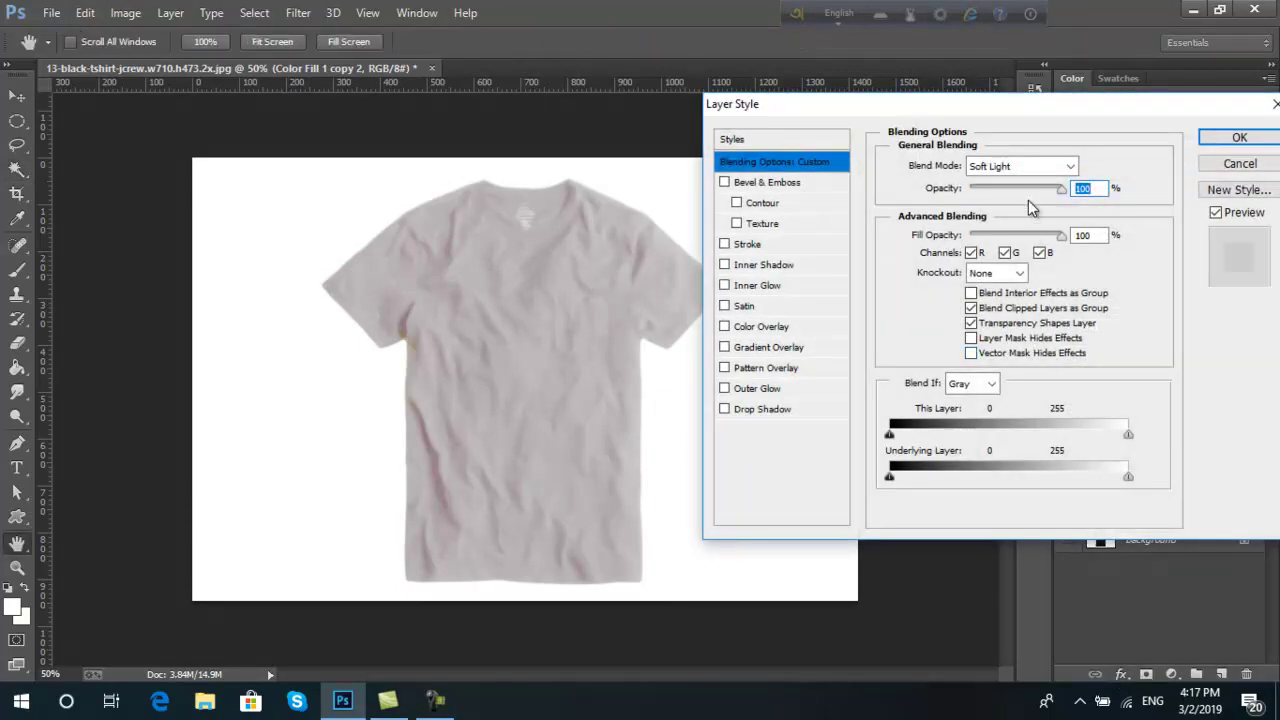
click(1020, 166)
click(1027, 186)
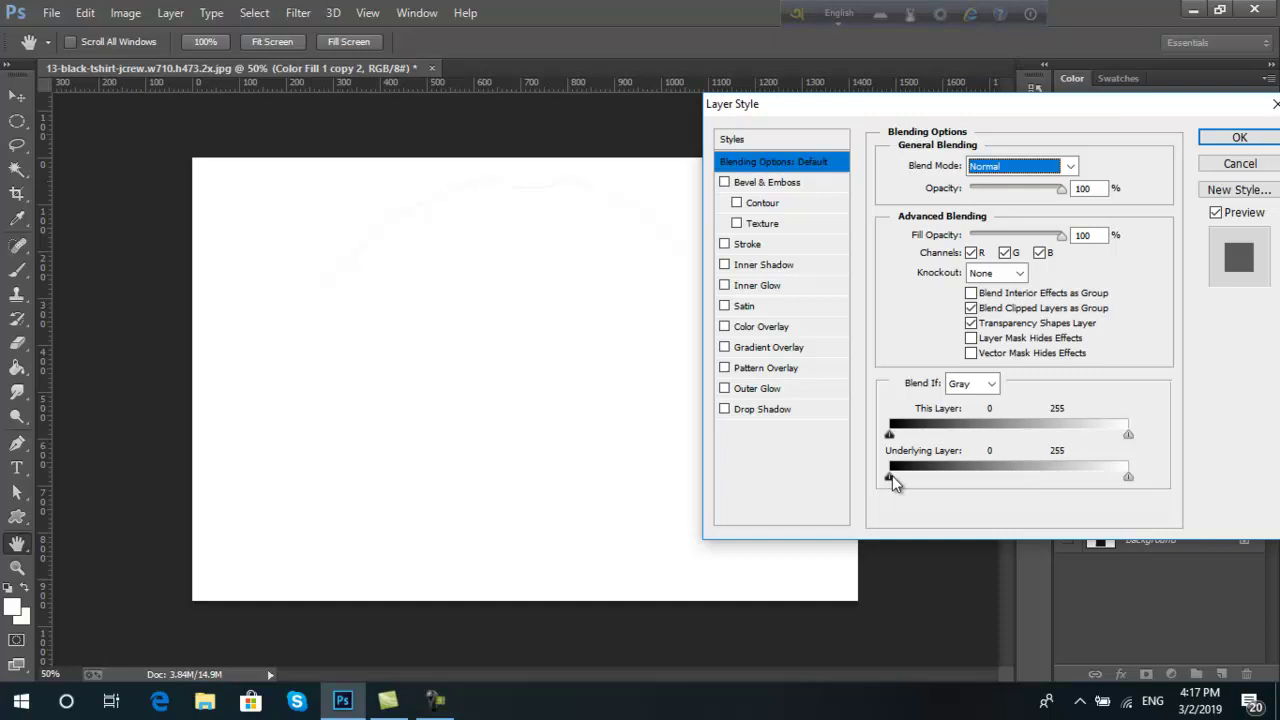
Step: Split the Underlying Layer Blend If sliders to 0/188 and 108/255, then apply
key(alt)
mouse_move(929, 478)
mouse_down()
mouse_move(1097, 478)
mouse_move(1066, 477)
mouse_up()
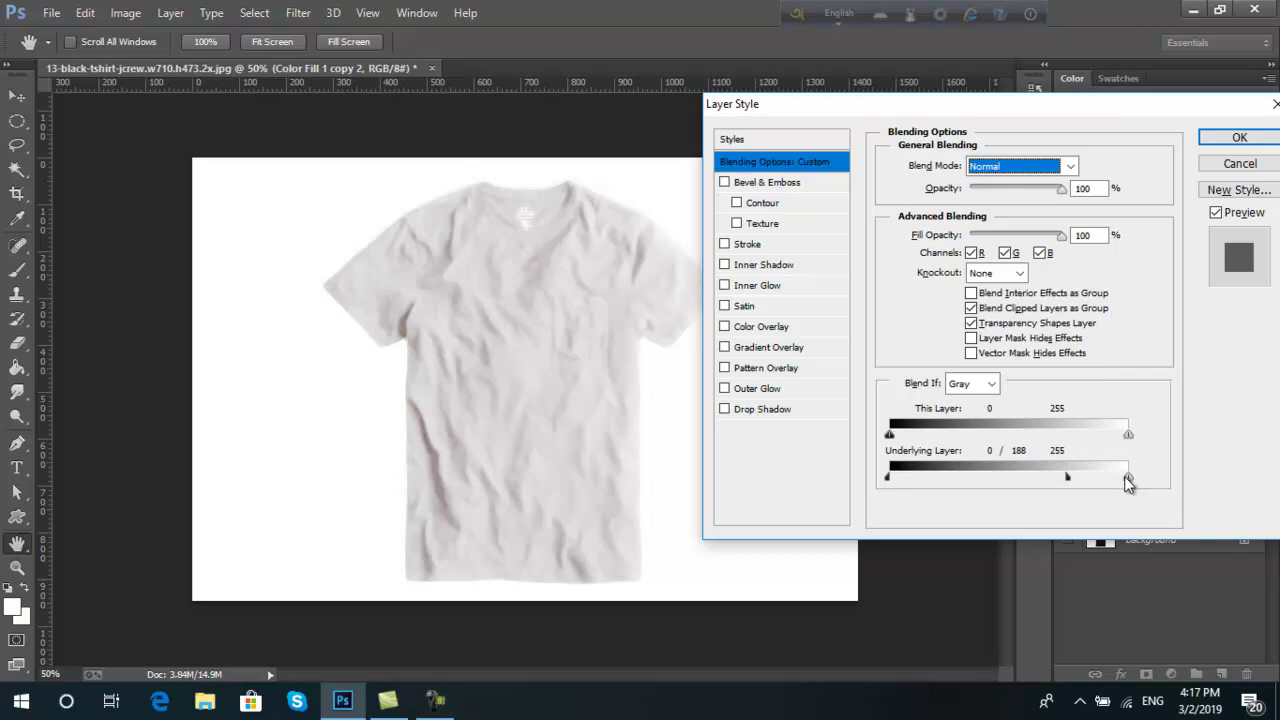
key(alt)
mouse_move(1128, 479)
mouse_down()
mouse_move(891, 479)
mouse_move(1142, 495)
mouse_up()
mouse_move(1128, 478)
mouse_down()
mouse_move(930, 481)
mouse_move(1098, 486)
mouse_move(1036, 490)
mouse_move(1068, 490)
mouse_move(1046, 486)
mouse_up()
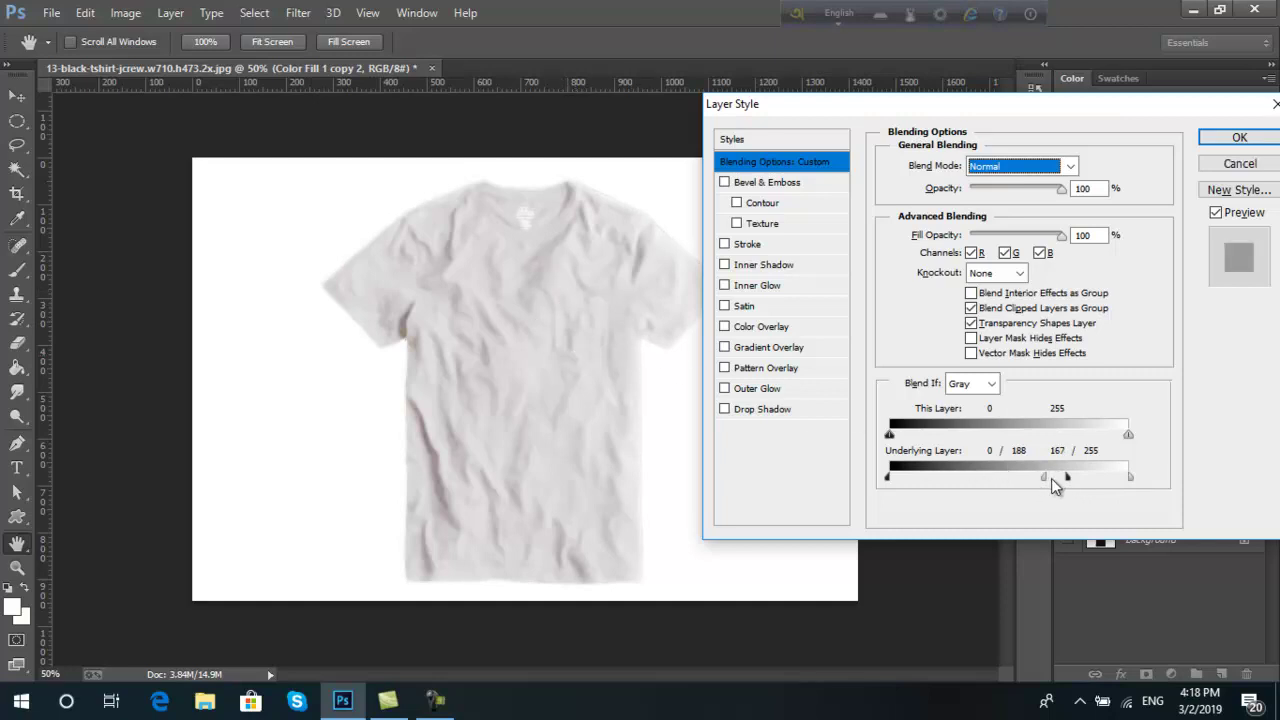
drag(1043, 476, 1005, 480)
mouse_move(1005, 480)
mouse_down()
mouse_move(1040, 481)
mouse_move(988, 477)
mouse_up()
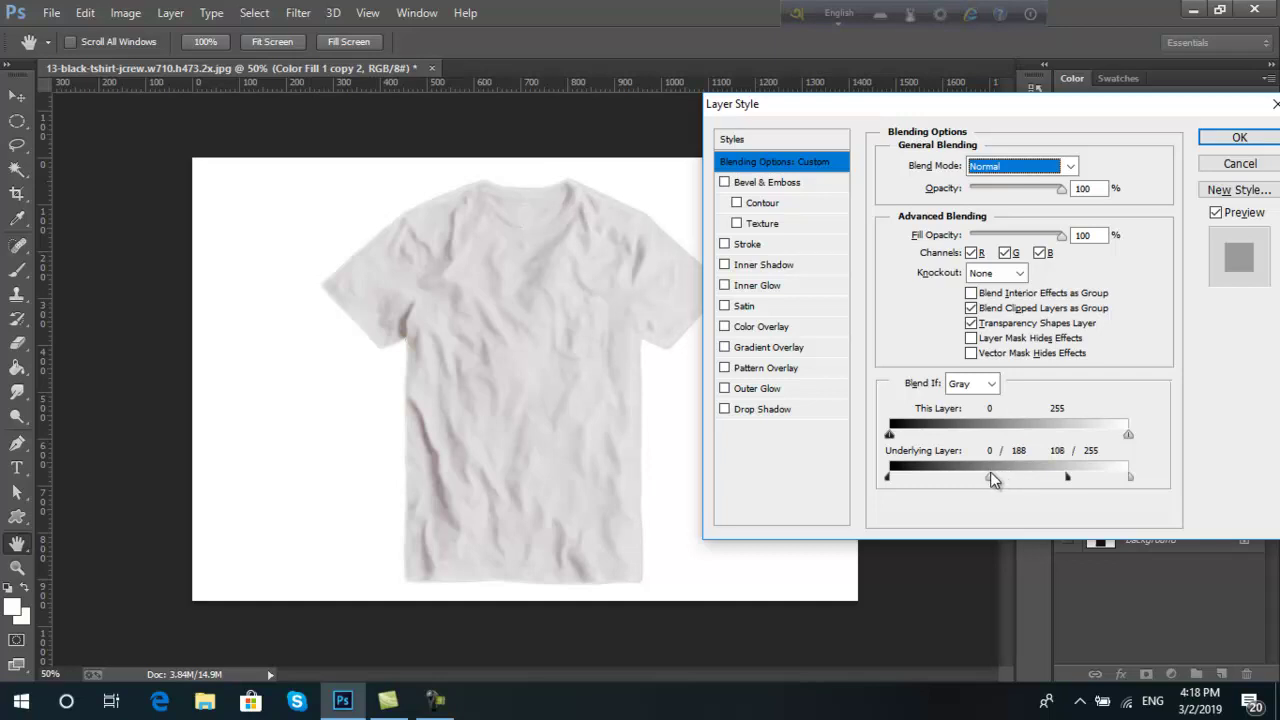
click(1240, 139)
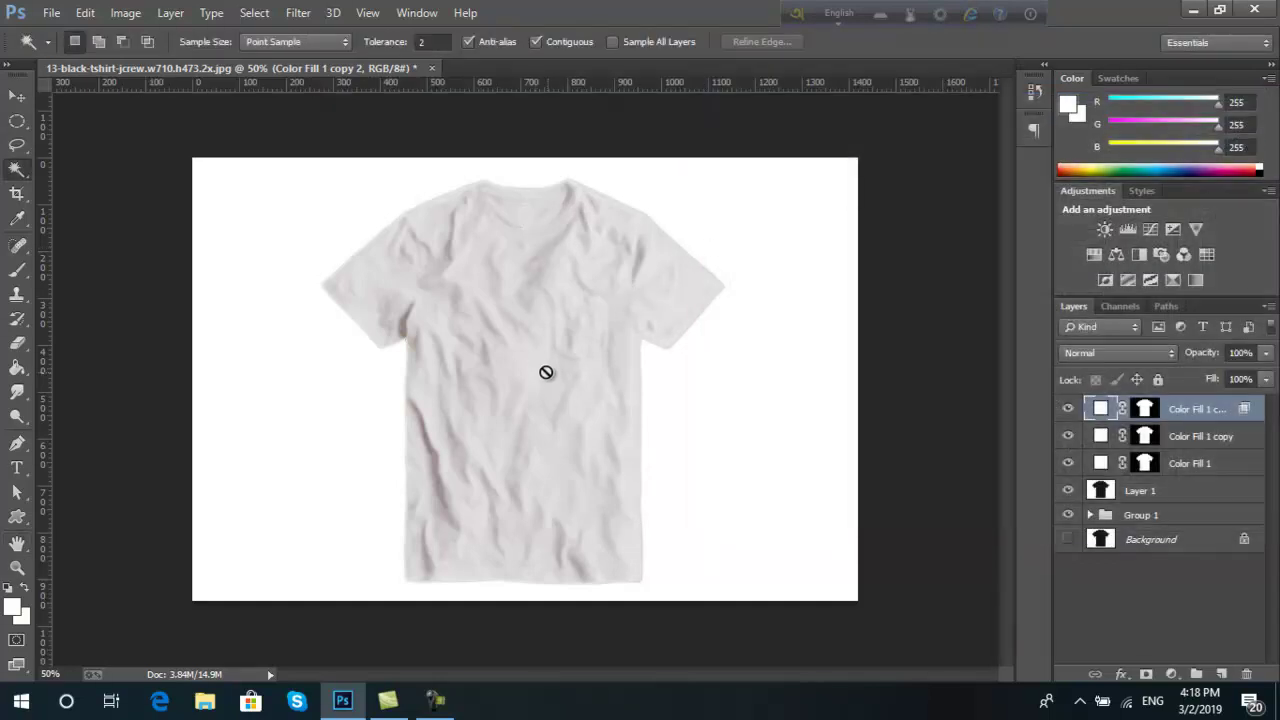
scroll(546, 372, up, 1)
scroll(548, 374, up, 2)
scroll(555, 378, up, 1)
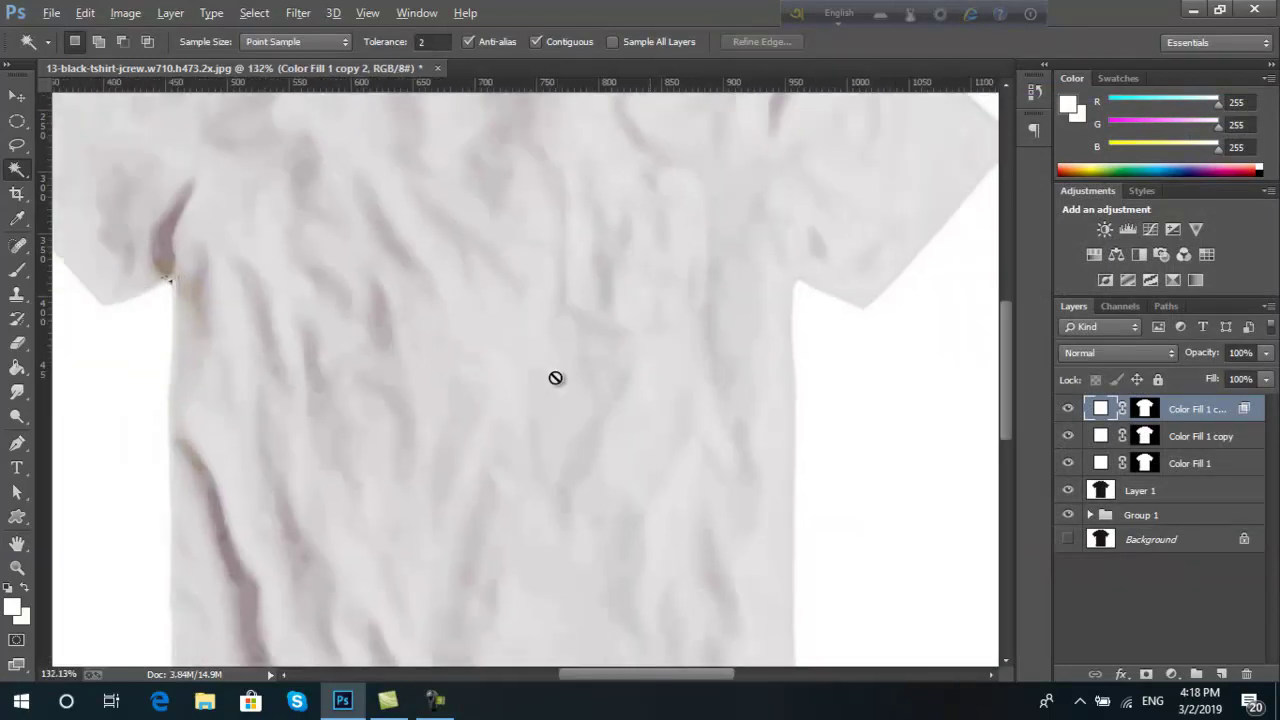
scroll(555, 378, down, 2)
scroll(555, 378, down, 1)
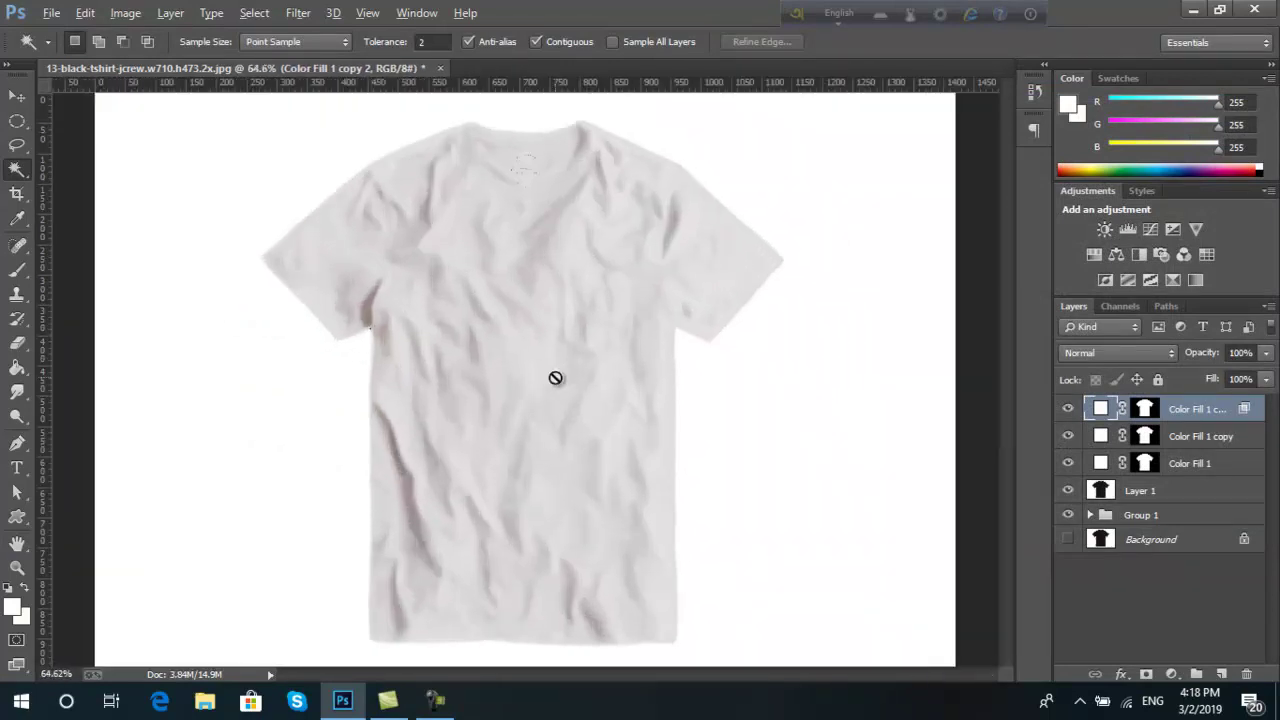
scroll(555, 378, down, 1)
scroll(555, 378, up, 1)
scroll(555, 378, up, 1)
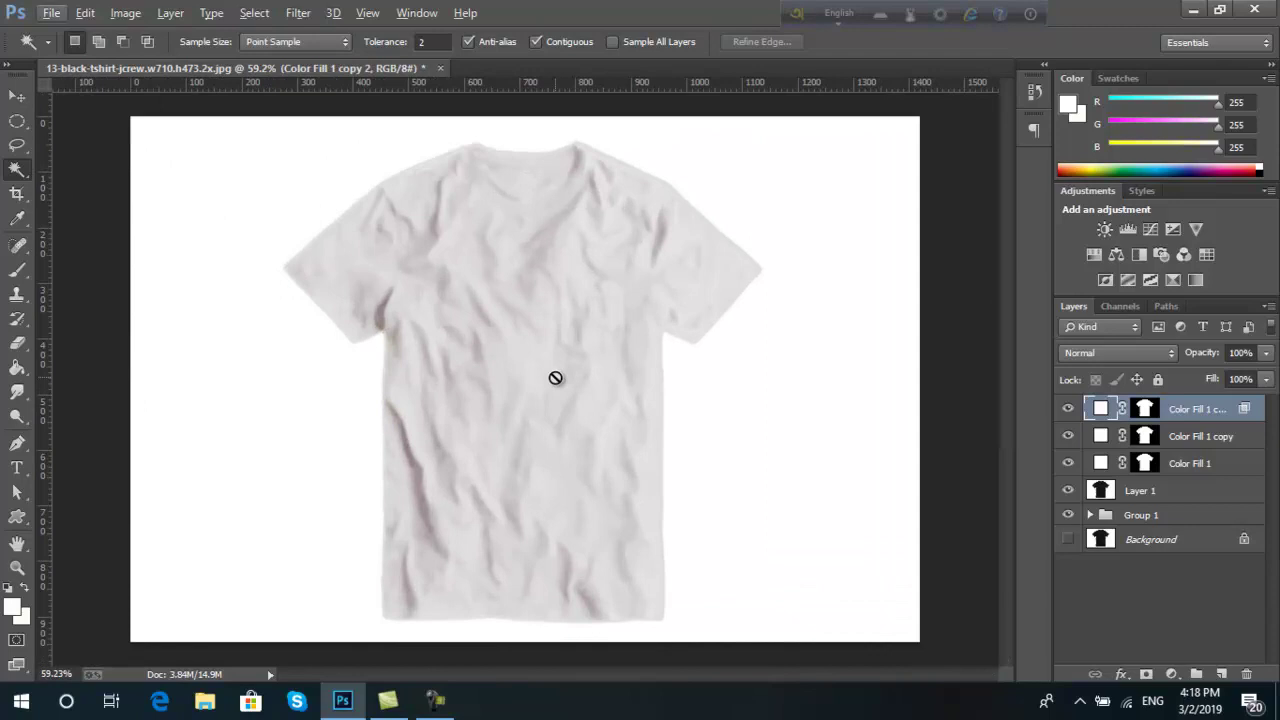